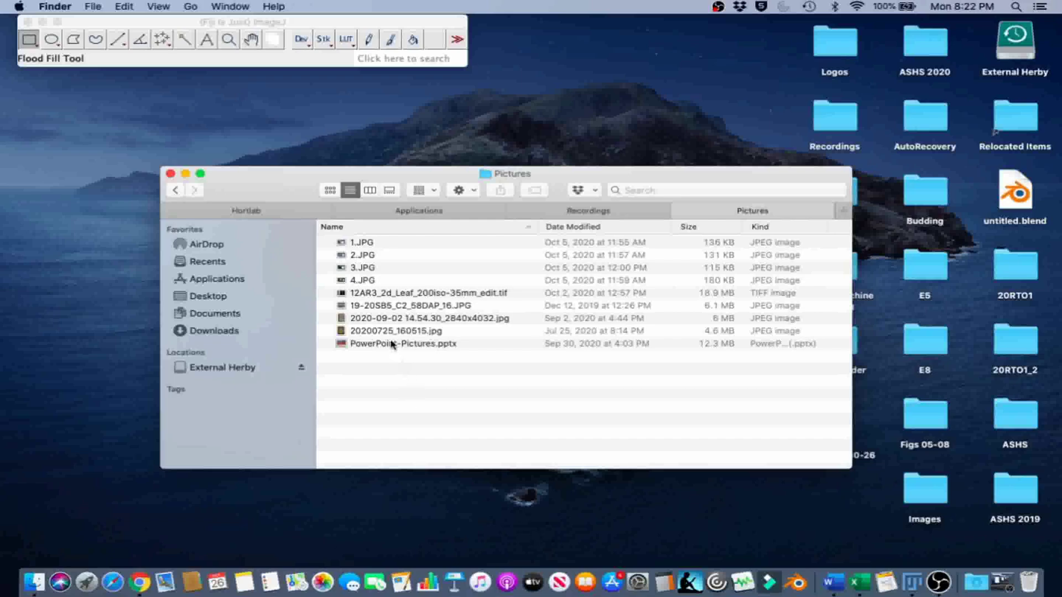
Step: Open 20200725_160515.jpg in Fiji by dropping it on the toolbar and bring its window forward
drag(387, 331, 254, 65)
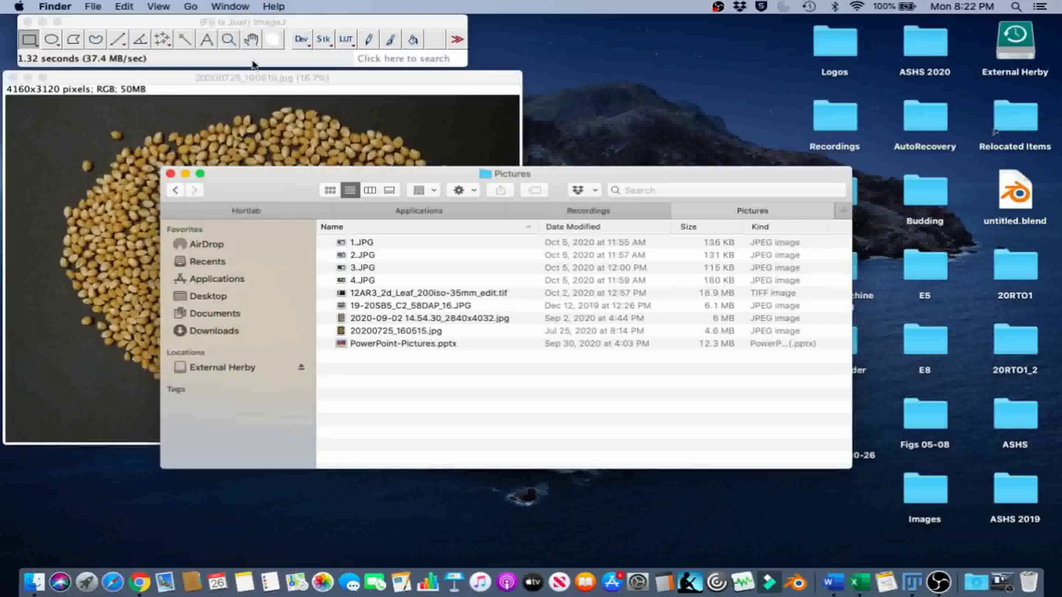
click(362, 84)
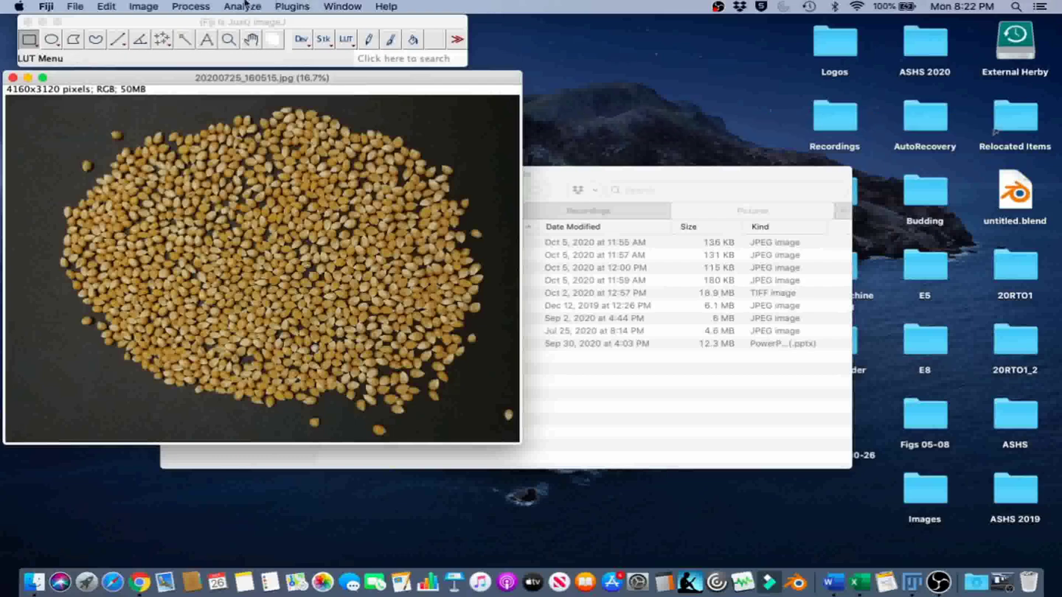
Step: In Color Threshold, limit Hue to 0–55 and raise the Brightness minimum to 90
click(138, 7)
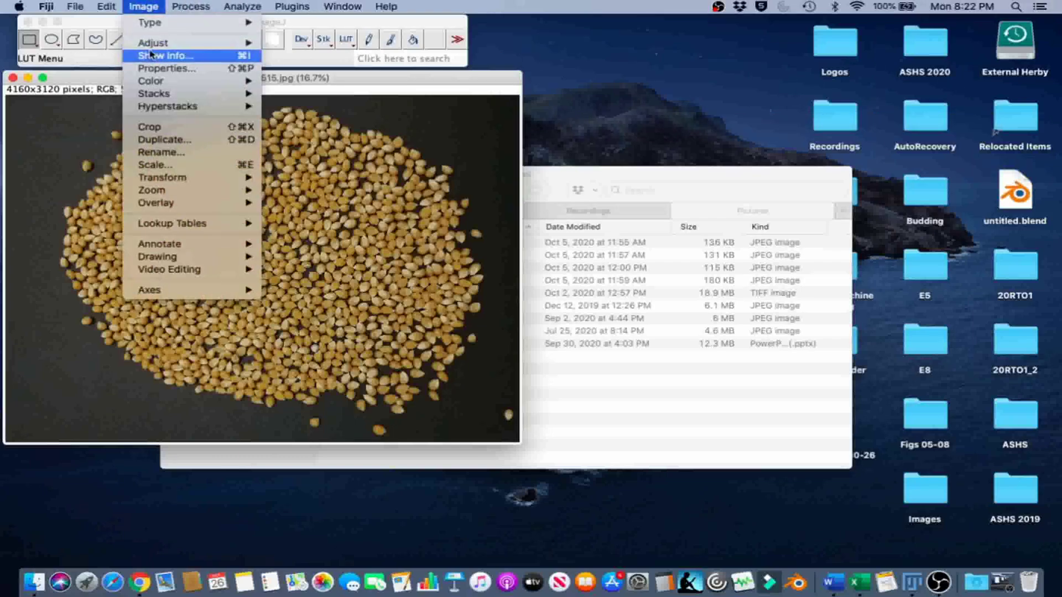
mouse_move(183, 43)
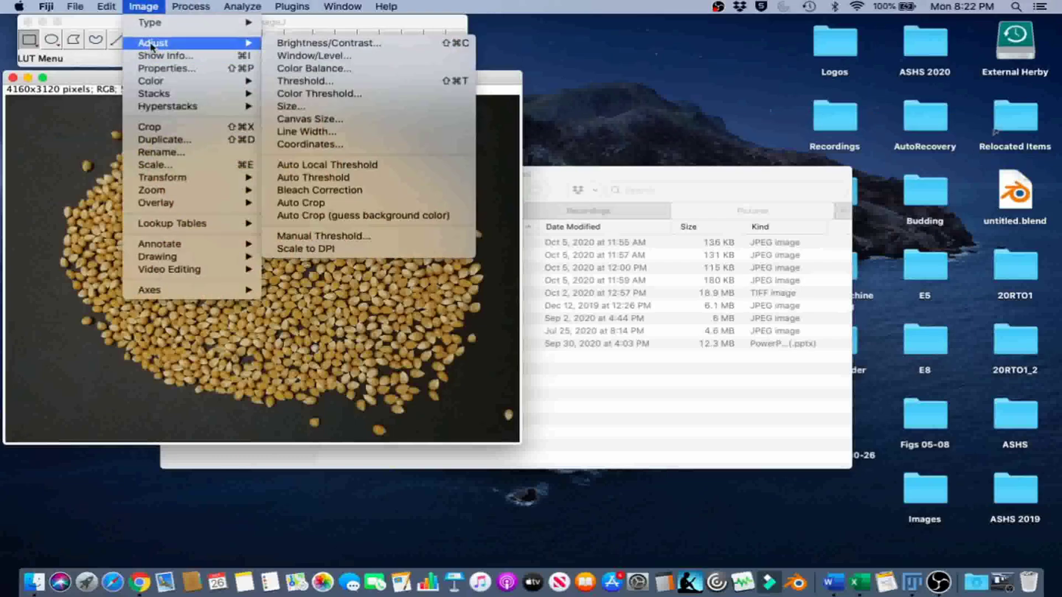
click(323, 94)
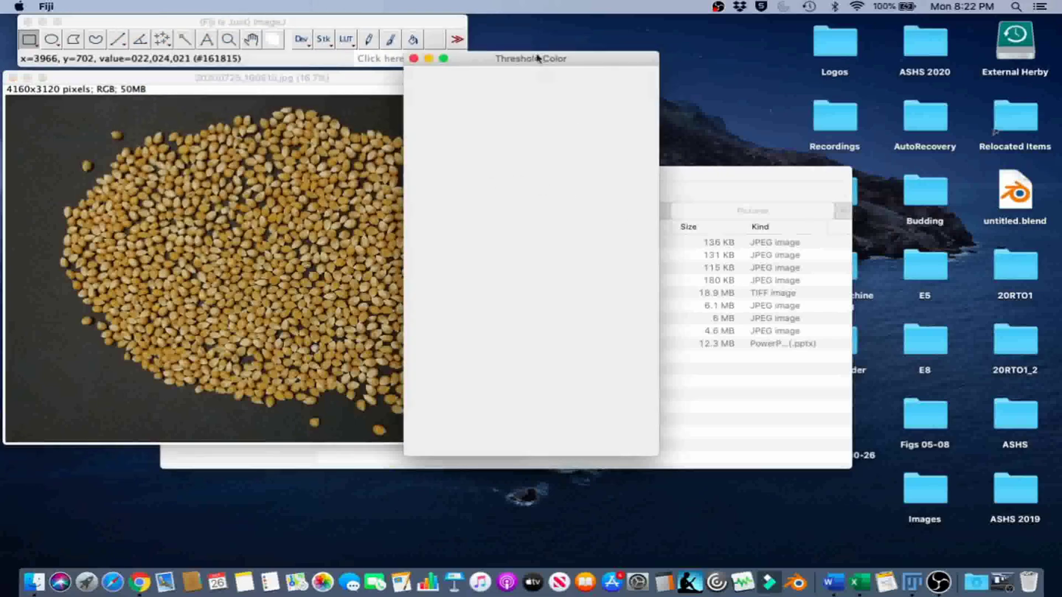
drag(479, 61, 626, 72)
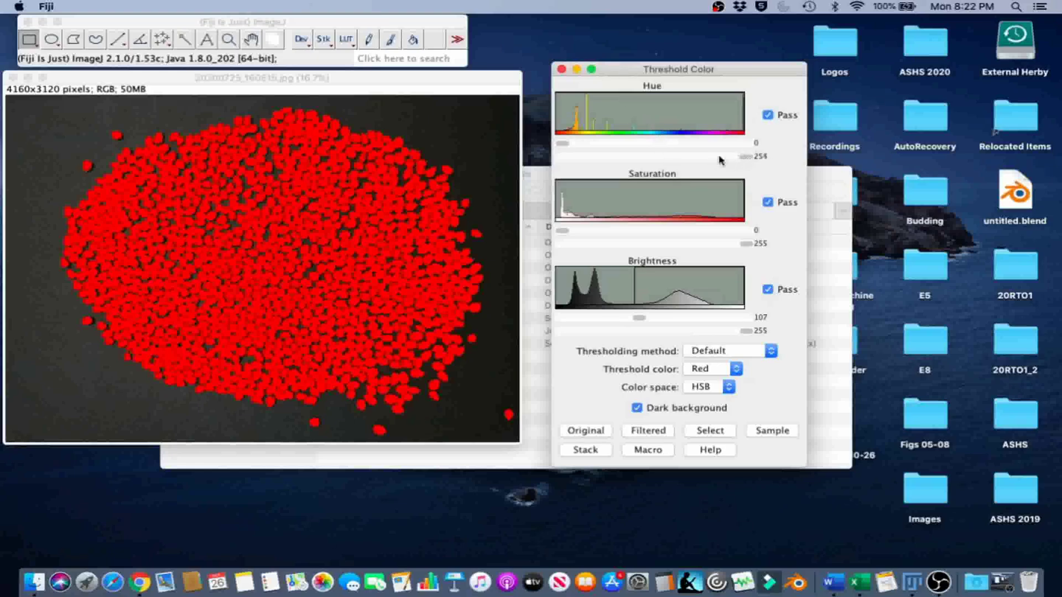
drag(746, 157, 606, 159)
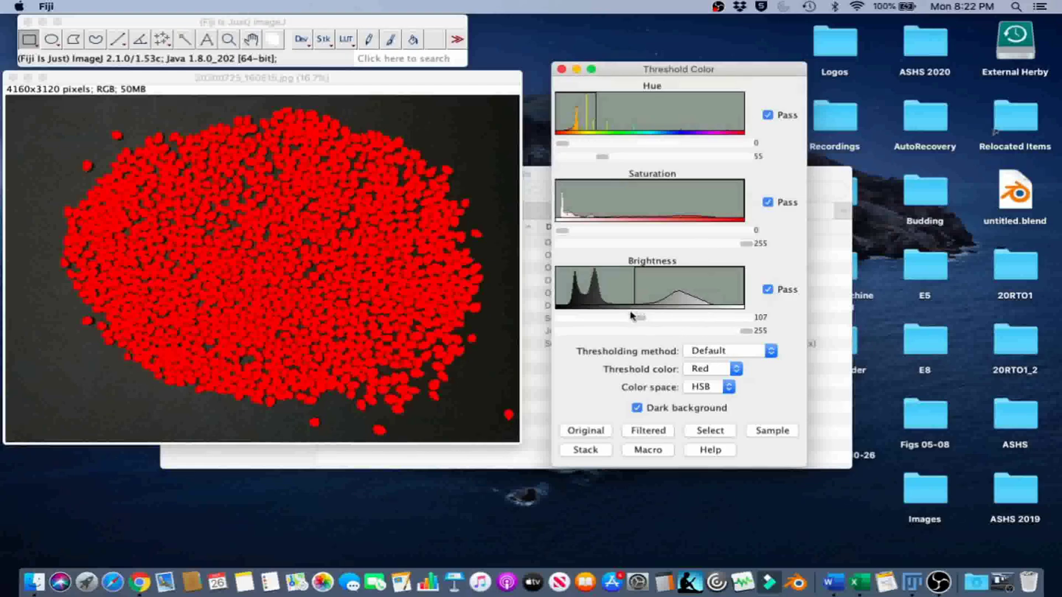
drag(639, 318, 629, 319)
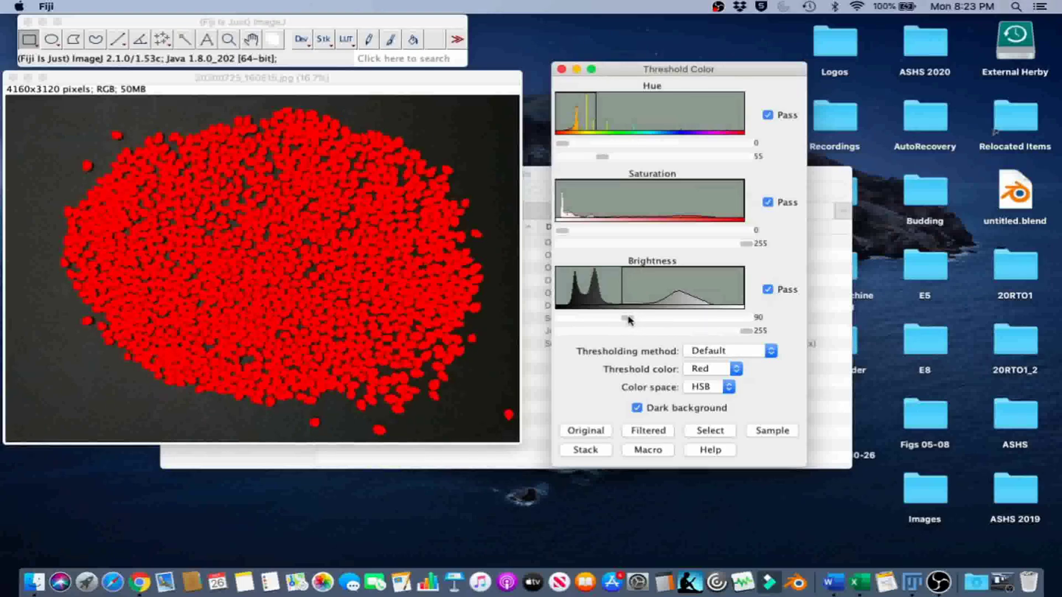
Step: Create a selection from the thresholded kernels and apply Process > Binary > Make Binary
click(710, 433)
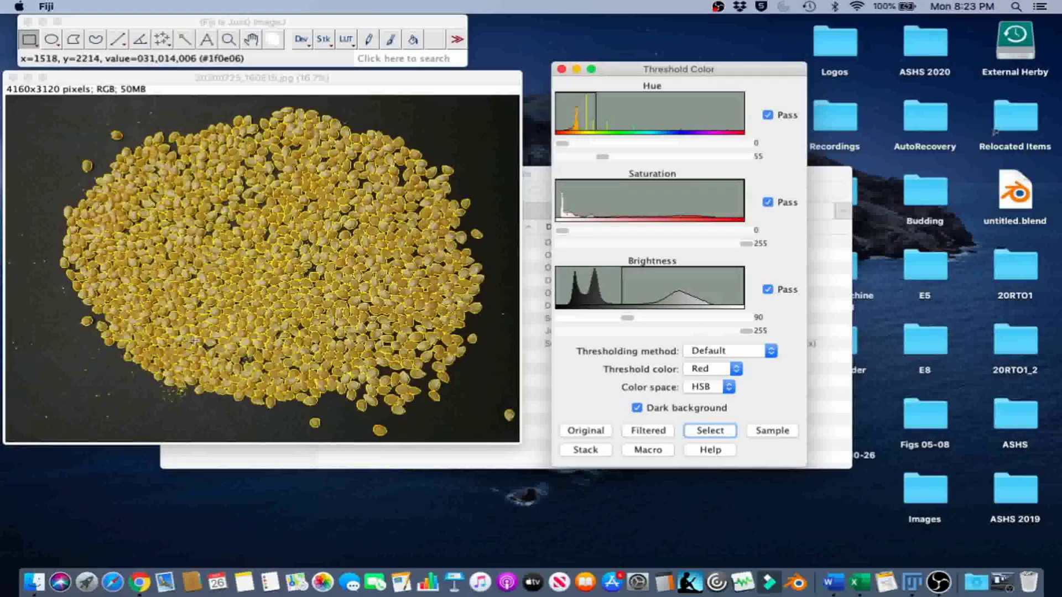
click(240, 22)
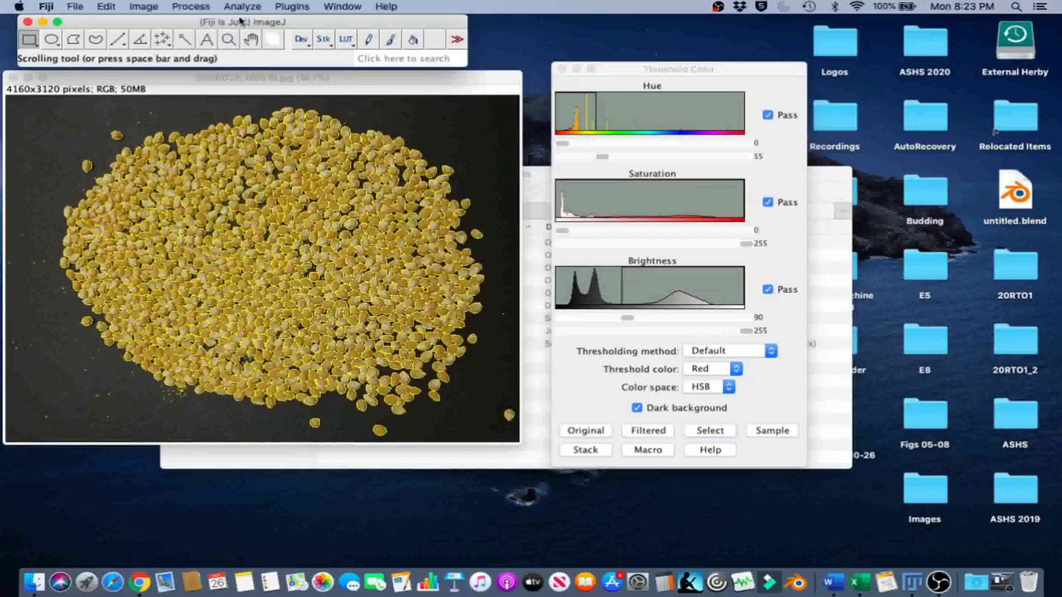
click(191, 6)
mouse_move(203, 113)
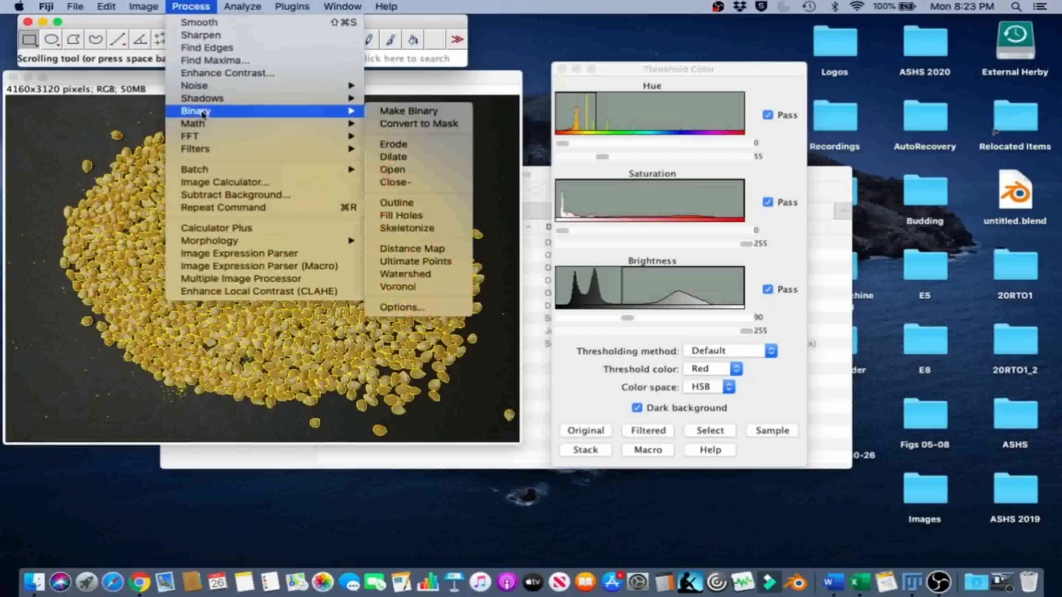
click(407, 111)
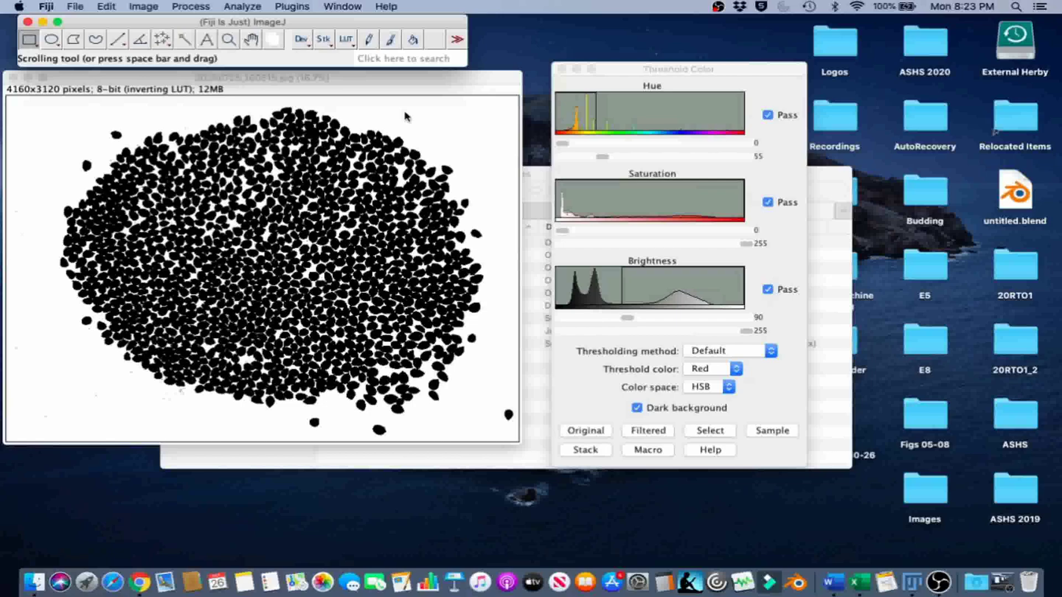
Step: Apply Binary > Watershed to the mask to separate touching kernels
click(201, 7)
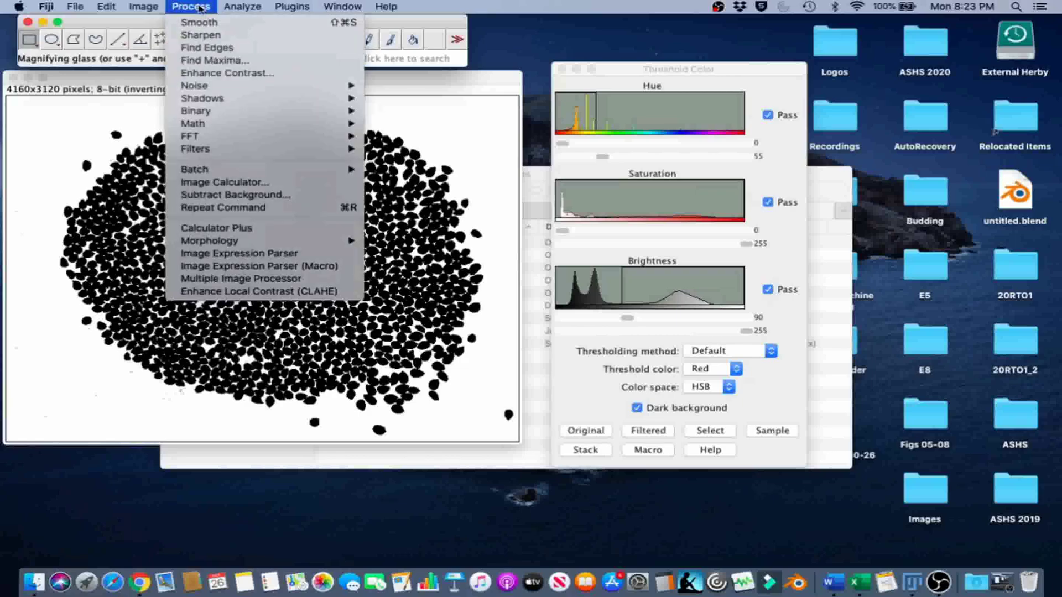
mouse_move(194, 111)
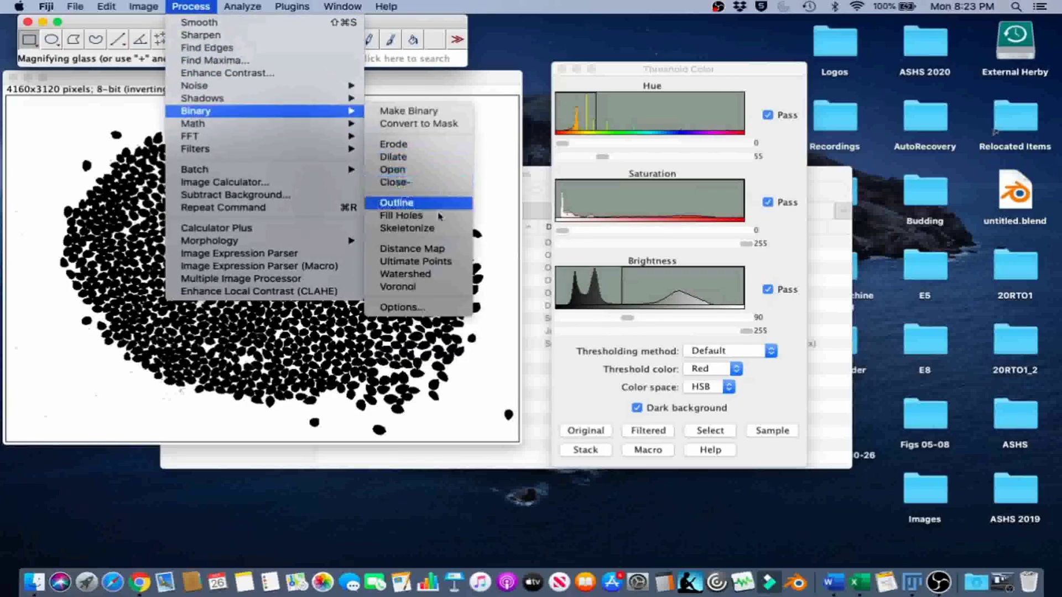
click(422, 279)
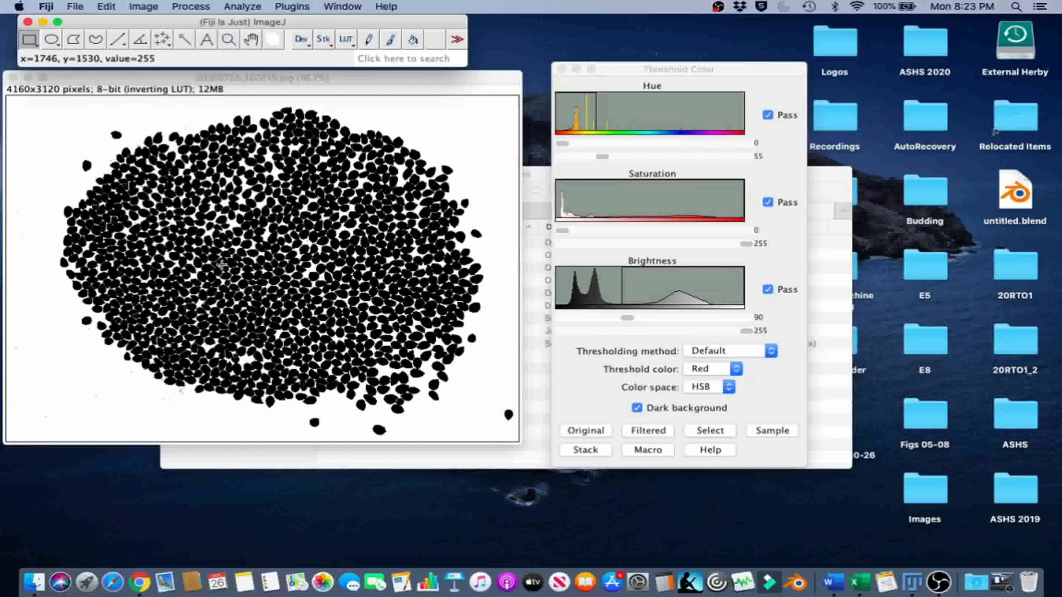
drag(127, 81, 134, 89)
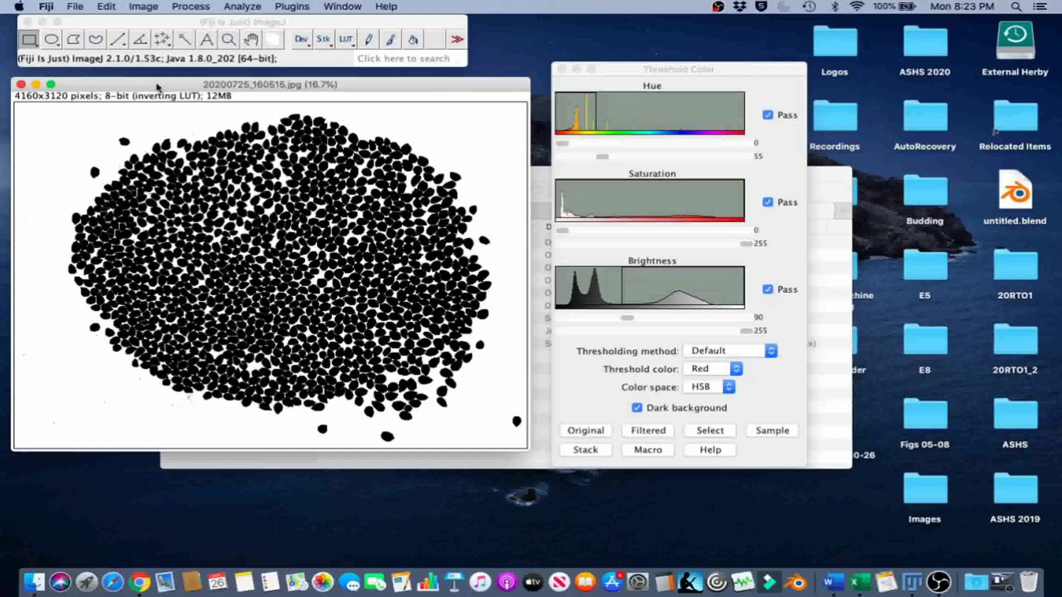
Step: Run Analyze Particles showing Outlines, giving 2589.411 average size and 43.173 %Area
click(249, 6)
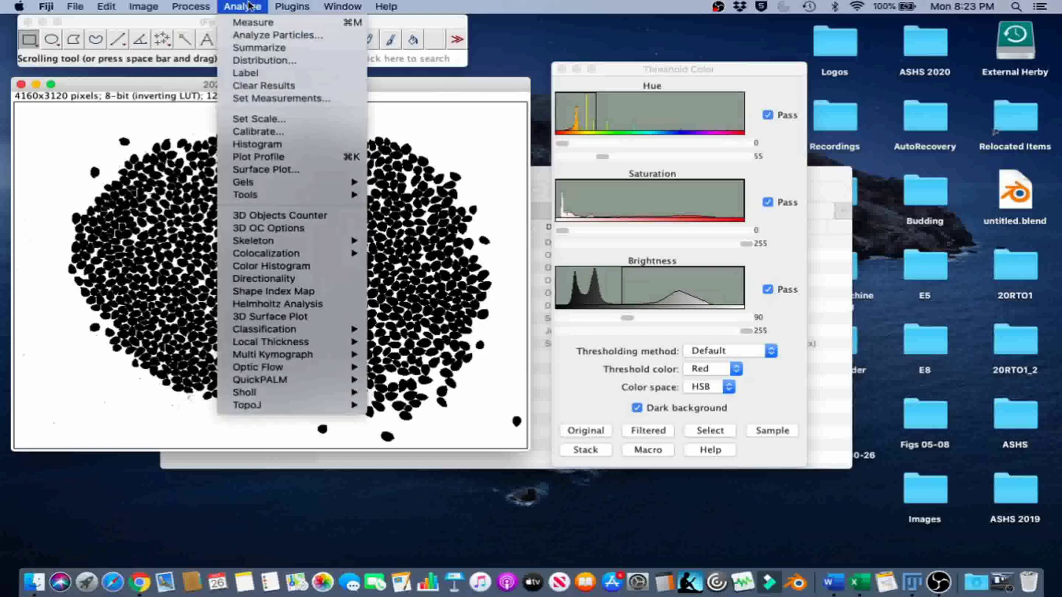
click(258, 39)
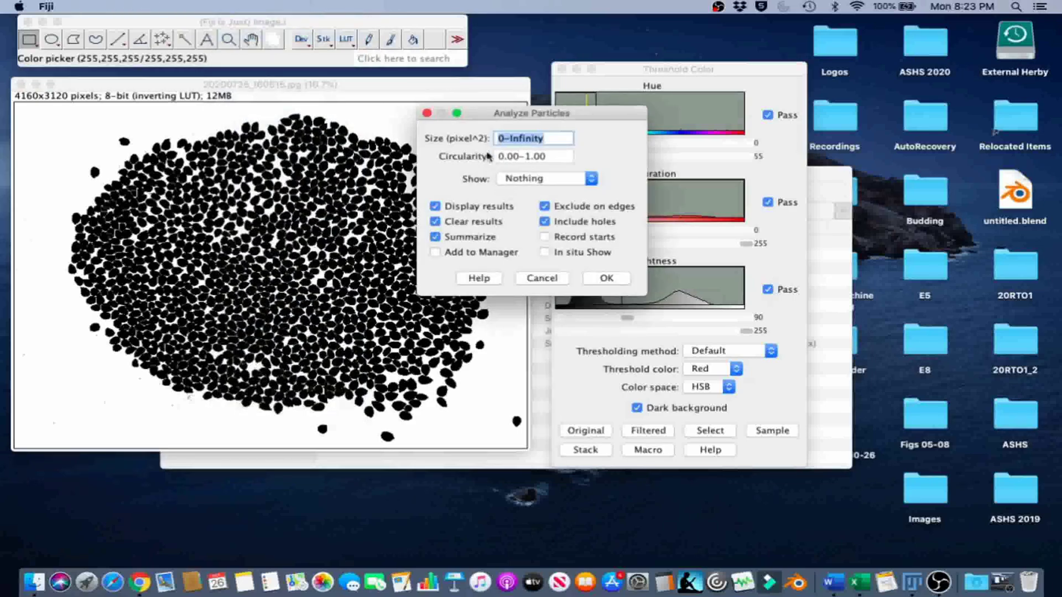
click(528, 178)
click(530, 191)
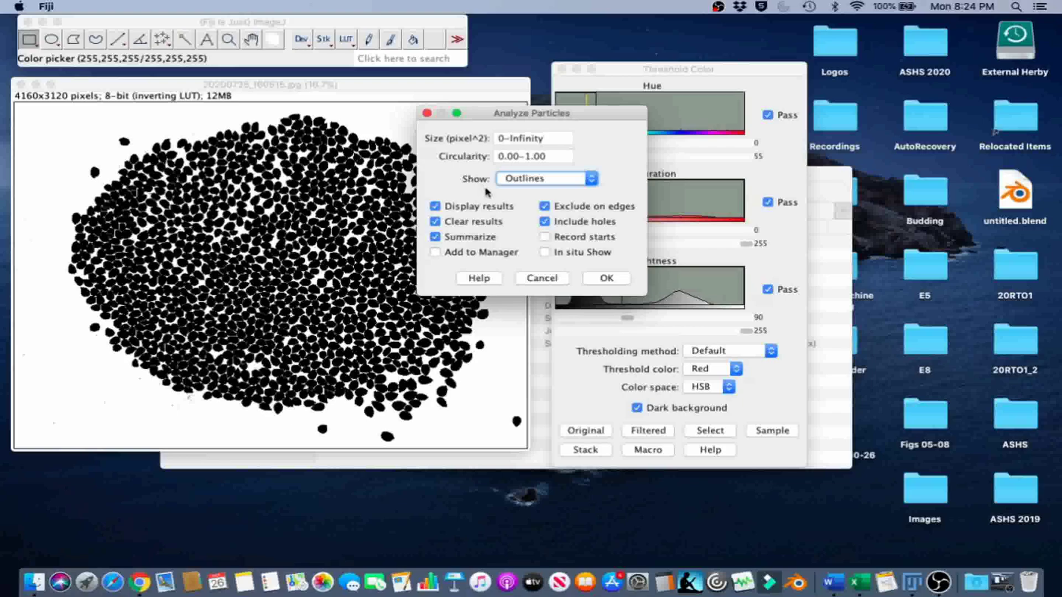
click(607, 278)
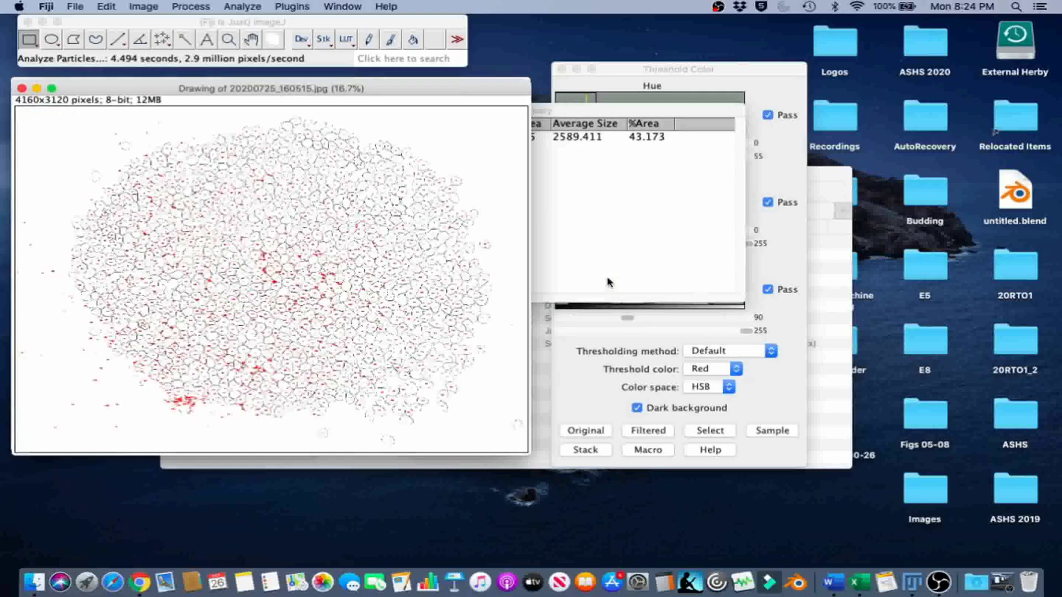
Step: Uncover the original image and move the Summary table into full view
mouse_move(428, 91)
mouse_down()
mouse_move(471, 156)
mouse_move(453, 135)
mouse_up()
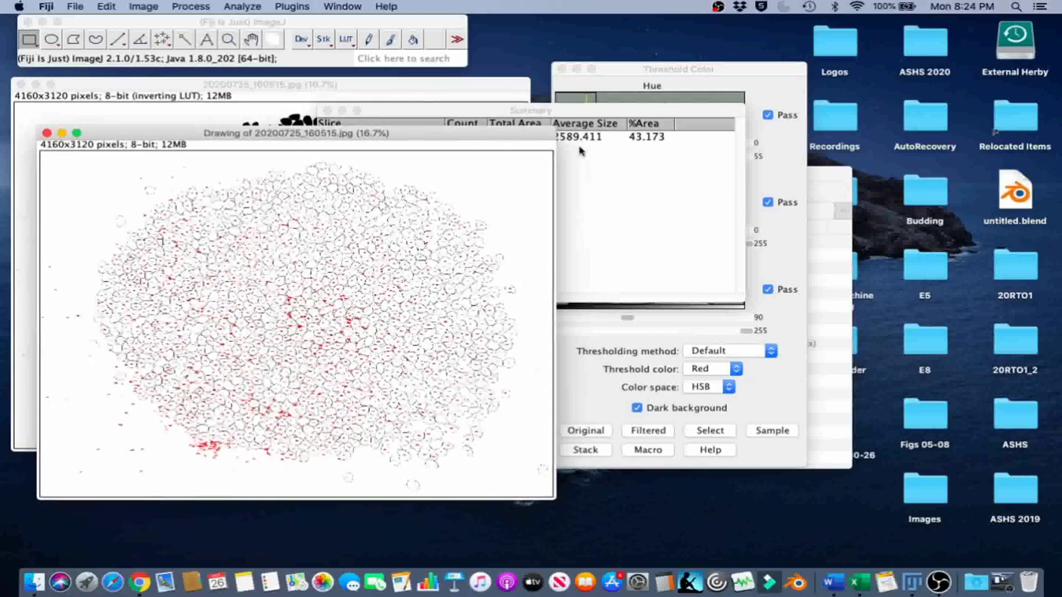
click(573, 116)
drag(573, 115, 595, 128)
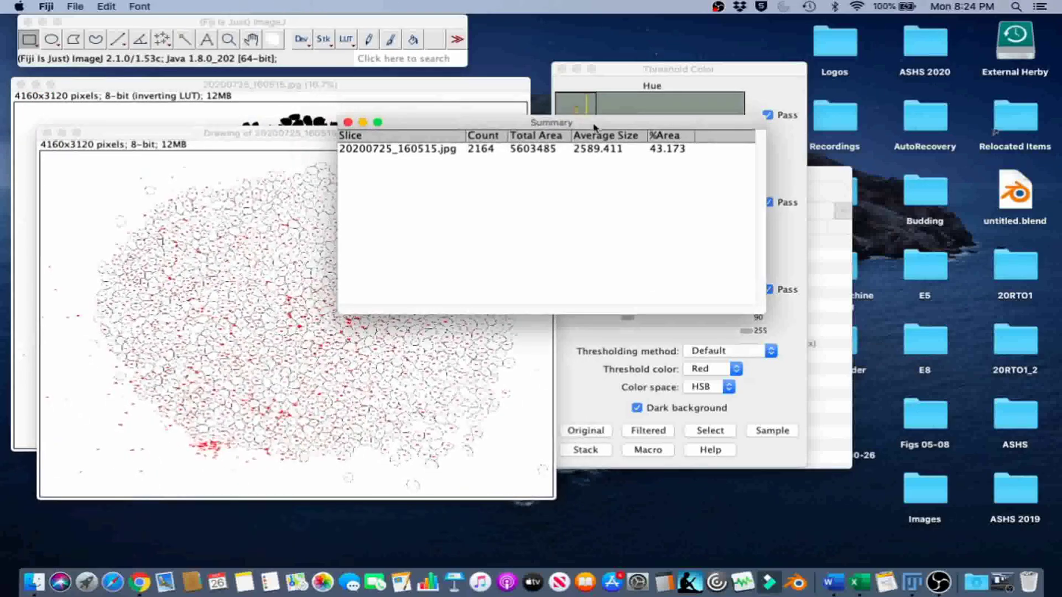
Step: Minimize the Excel window and bring Fiji's Results table forward from the Dock menu
click(859, 582)
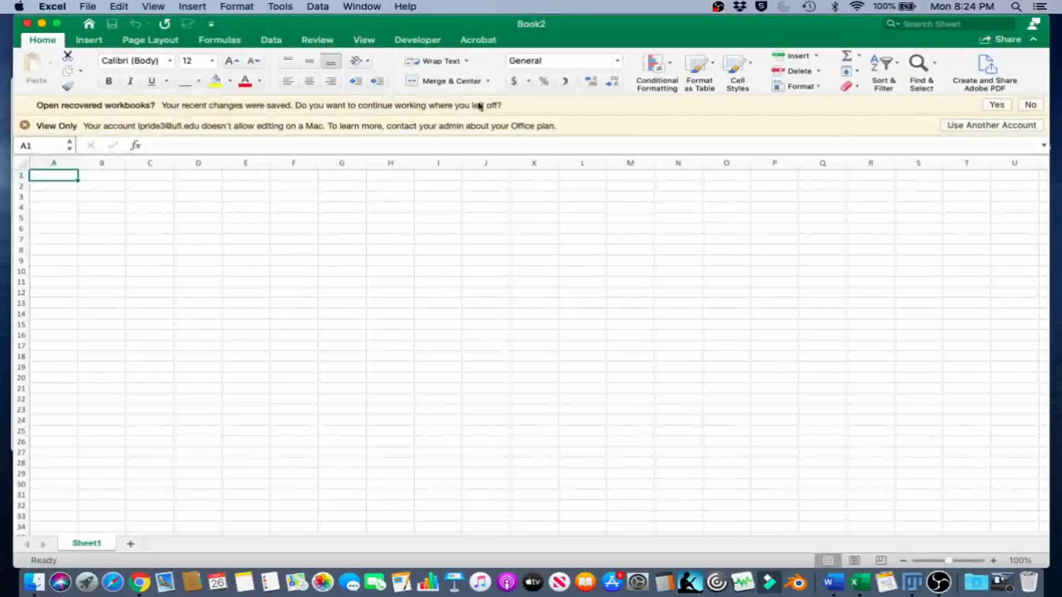
click(44, 25)
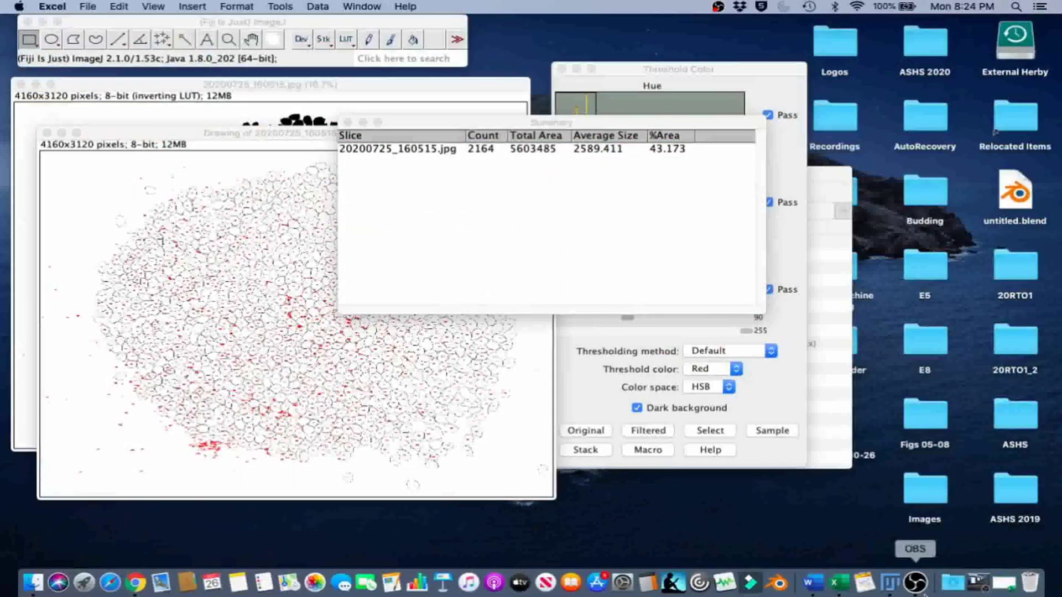
right_click(892, 591)
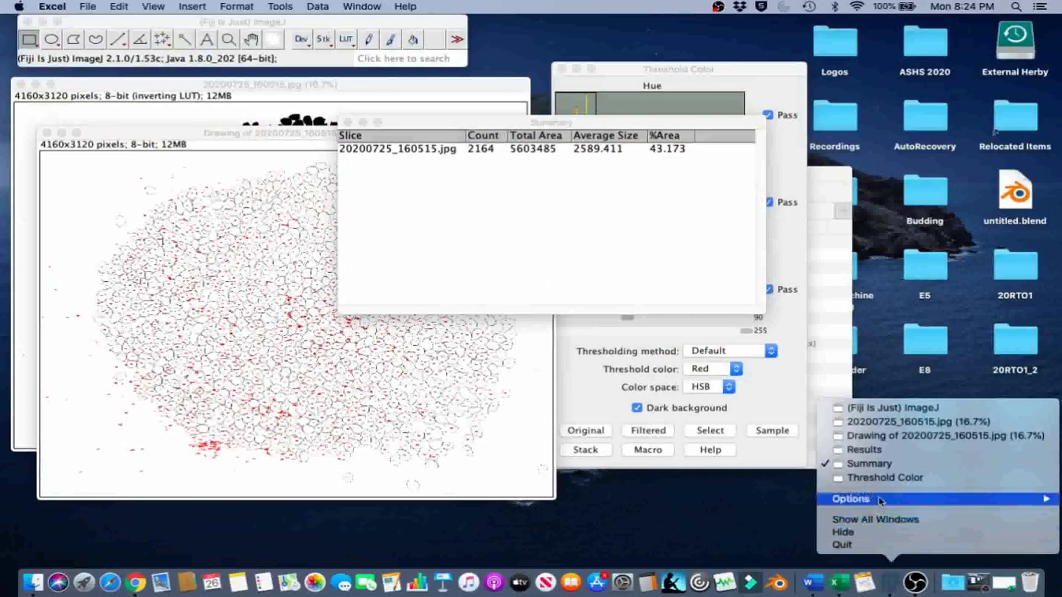
click(880, 452)
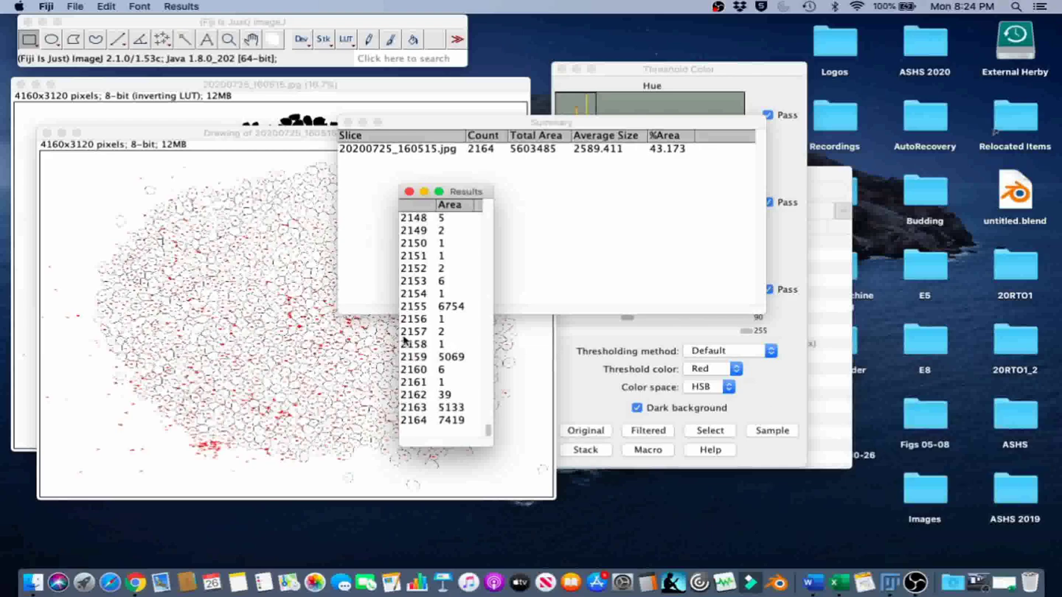
Step: Select all 2164 rows of the Results table and copy them to the clipboard
click(443, 425)
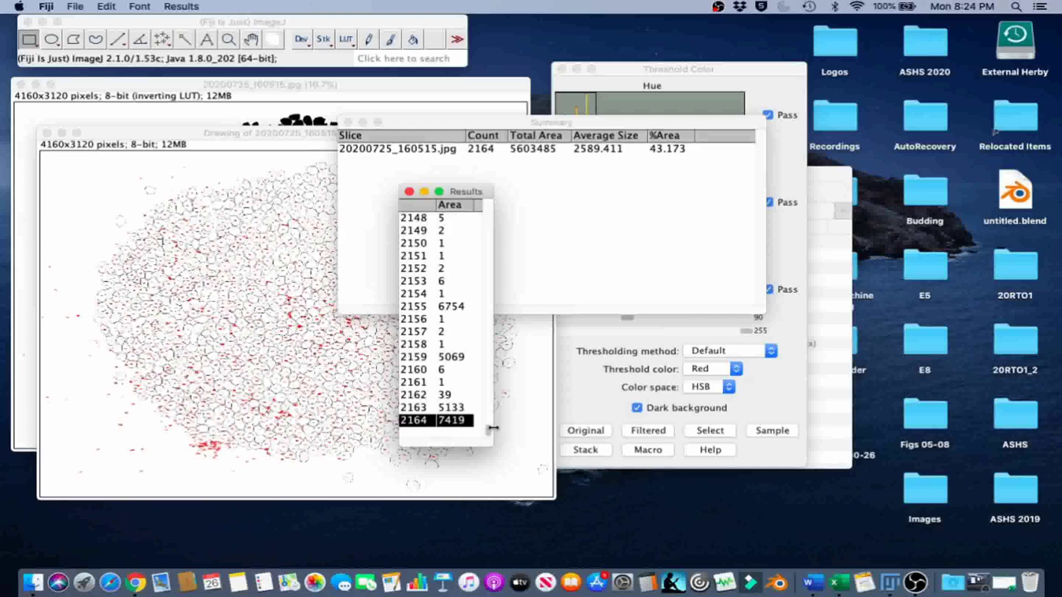
drag(487, 434, 487, 197)
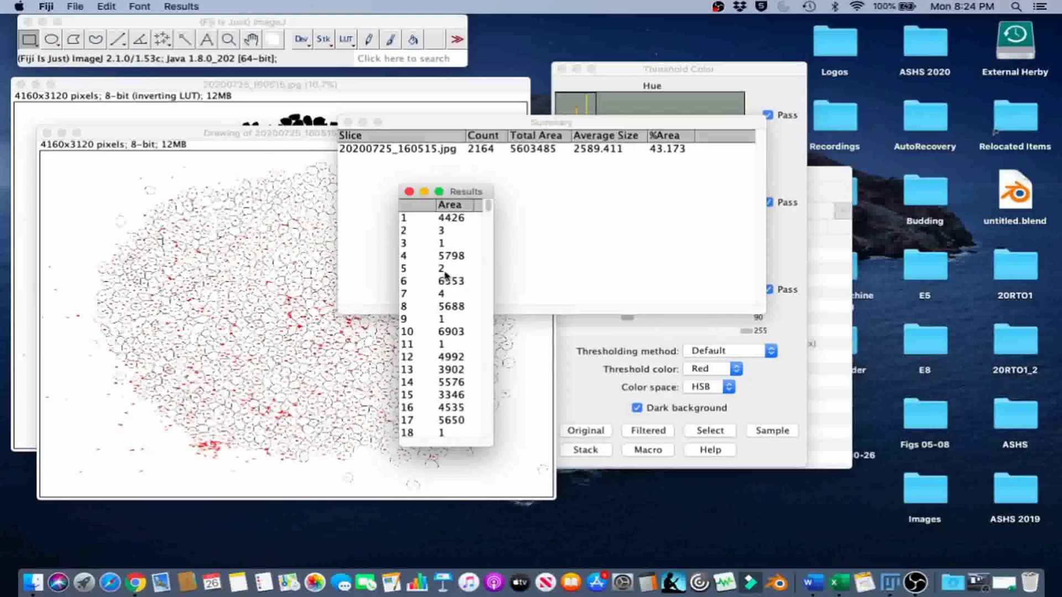
key(super+a)
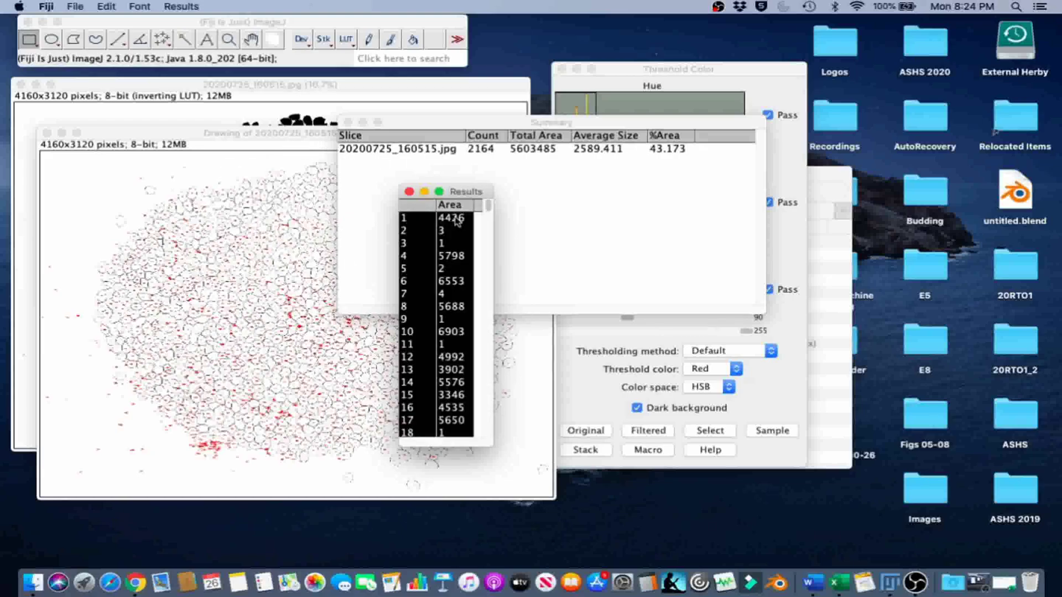
key(super+c)
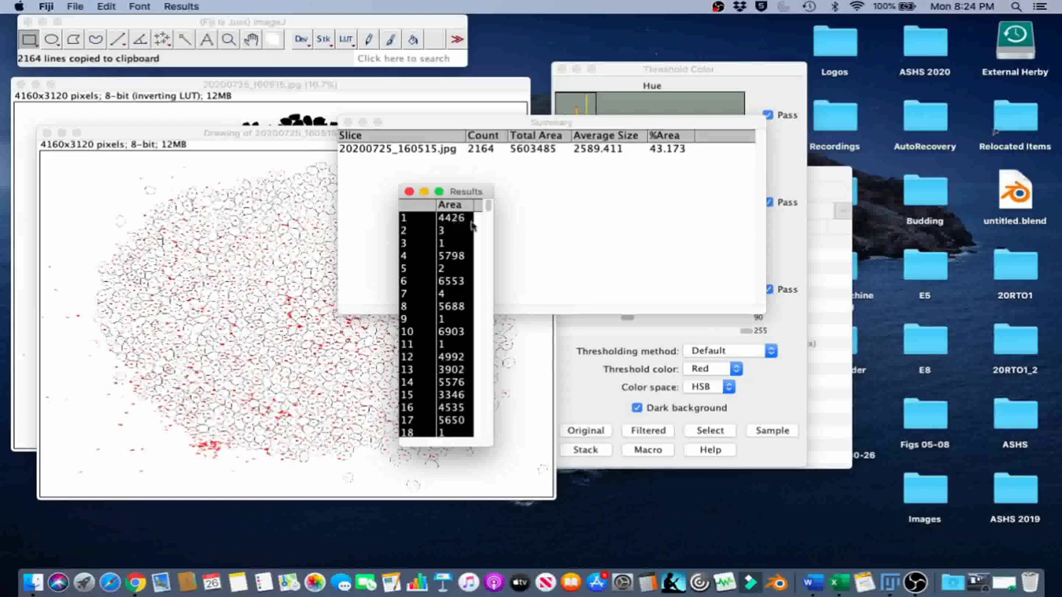
Step: Paste the particle measurements into Book2 starting at cell A2
click(1004, 582)
click(56, 186)
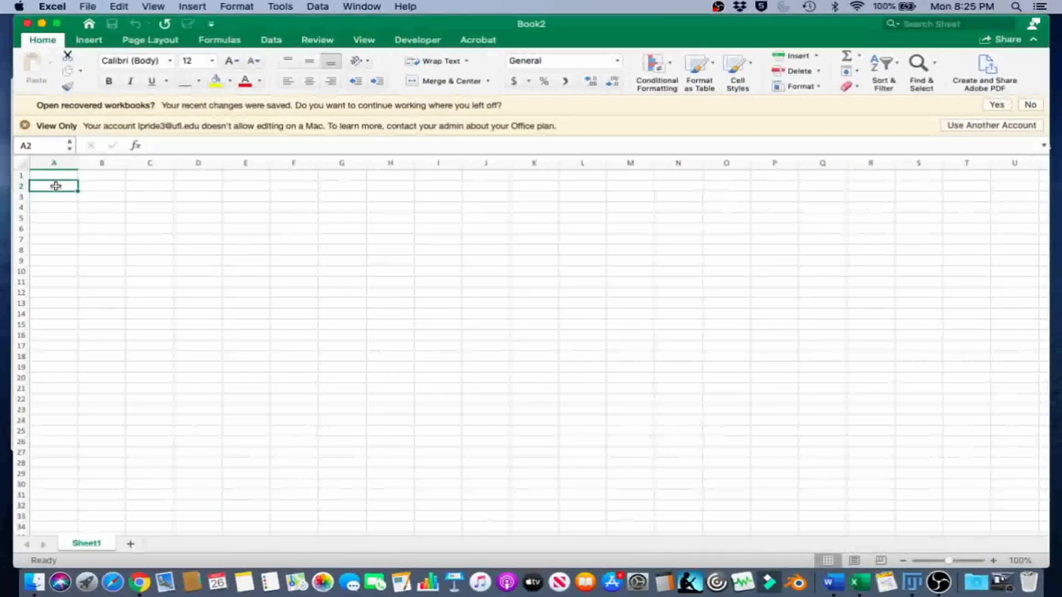
key(super+v)
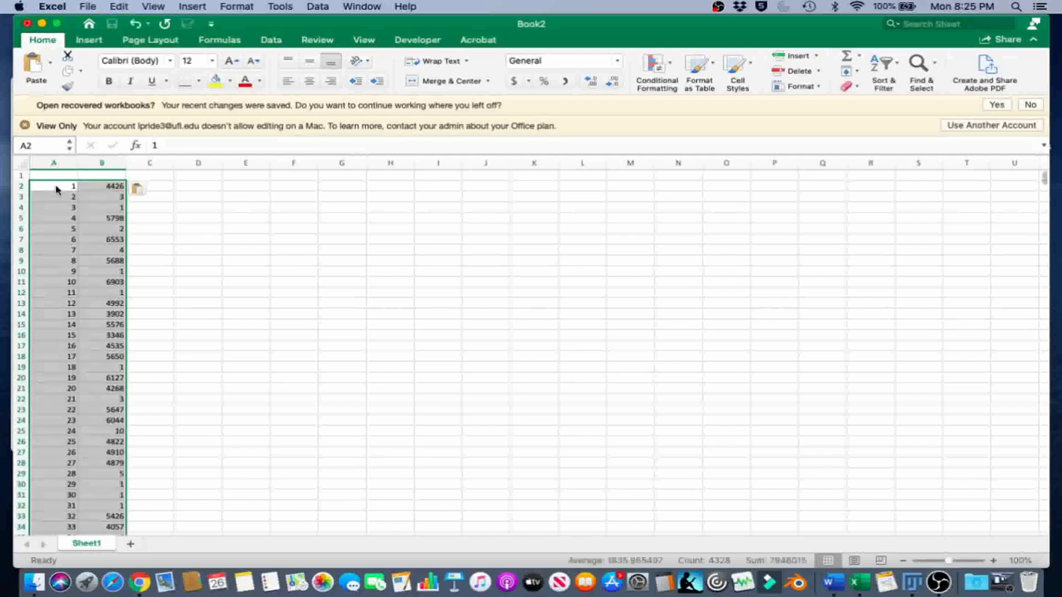
Step: Label the columns 'Num' in A1 and 'Area' in B1
click(56, 174)
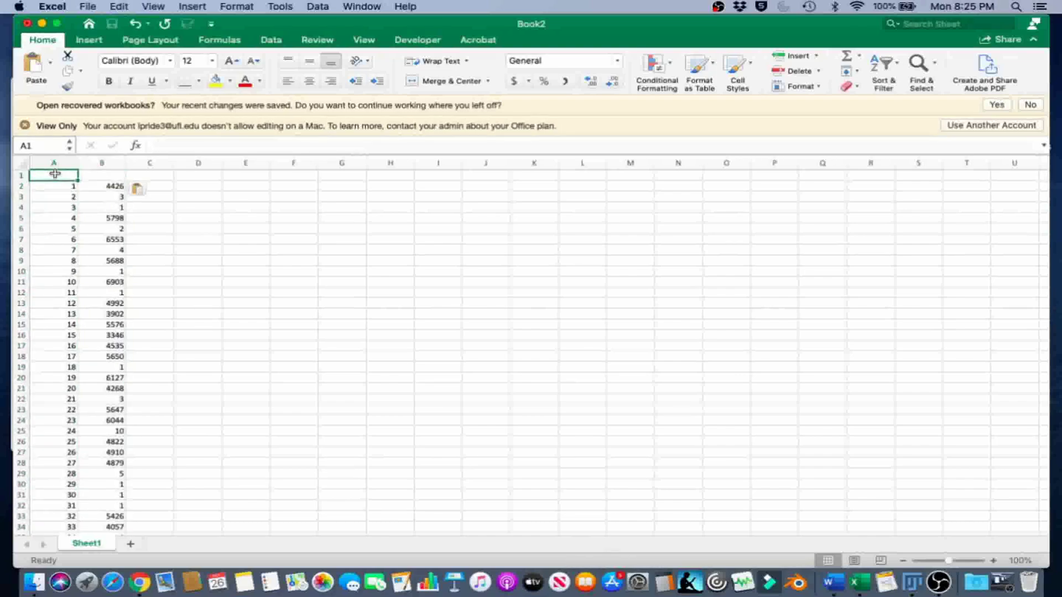
text(Num)
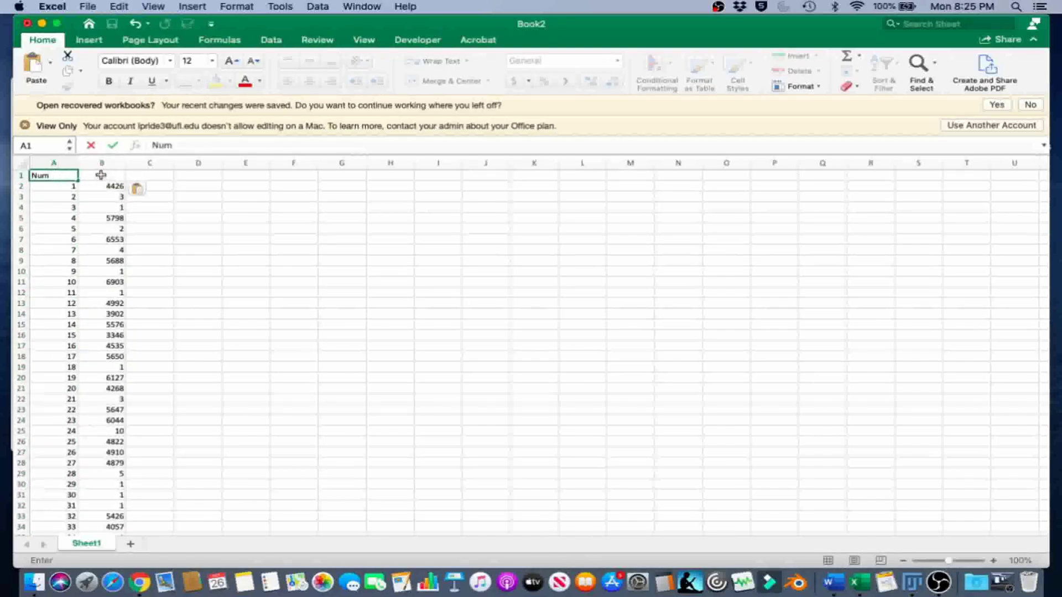
click(101, 175)
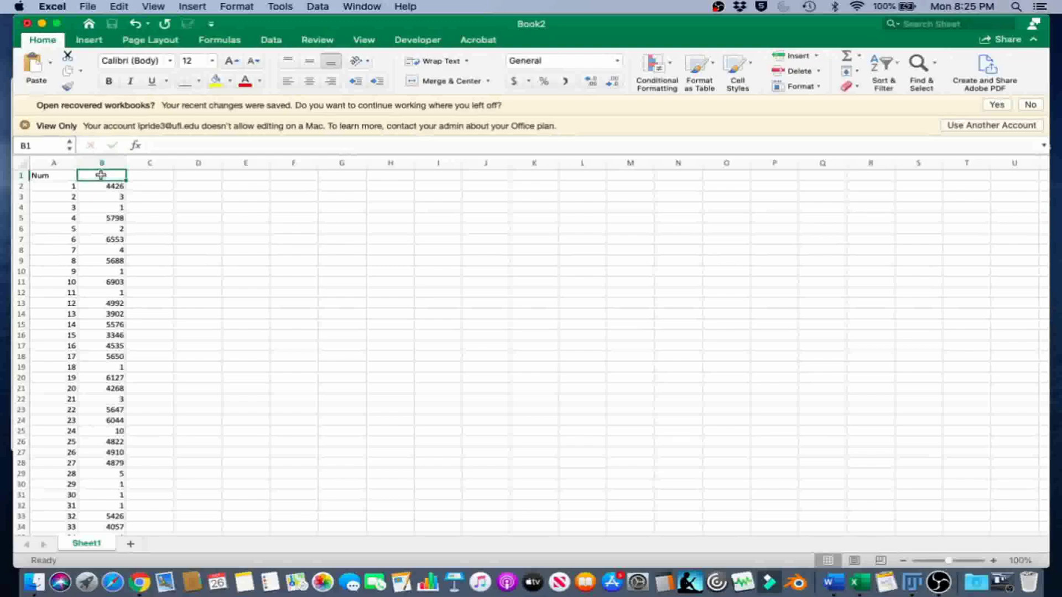
text(Area)
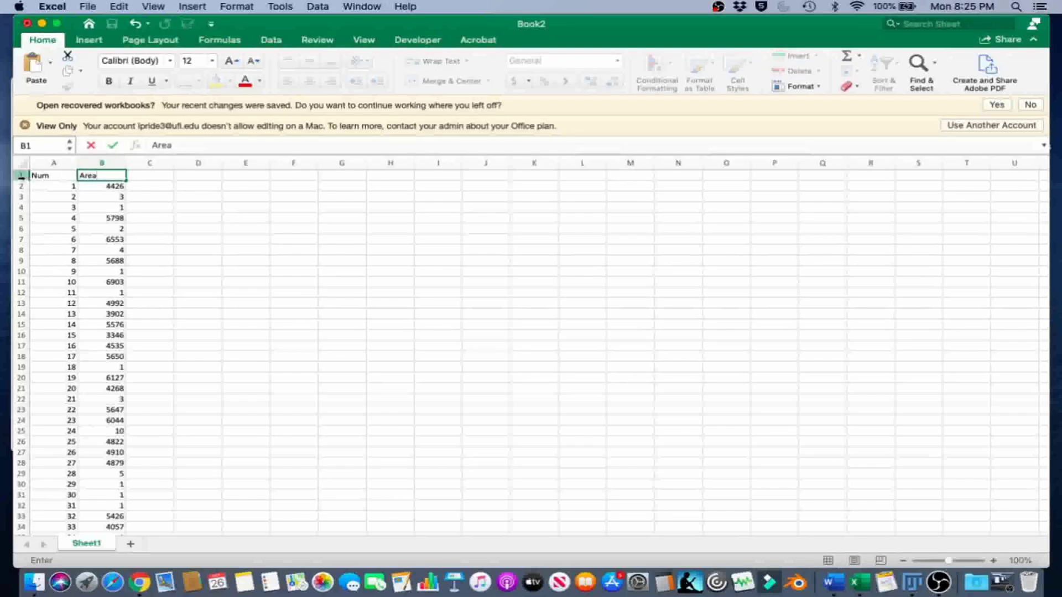
click(21, 176)
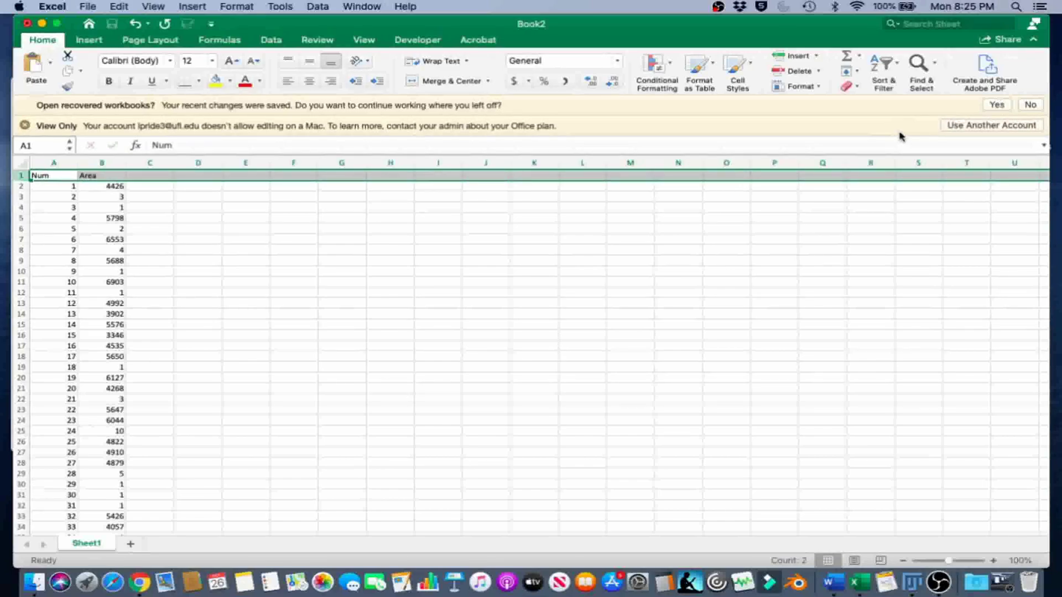
Step: Filter the header row, sort Area ascending, and shift Excel right beside Fiji
click(896, 67)
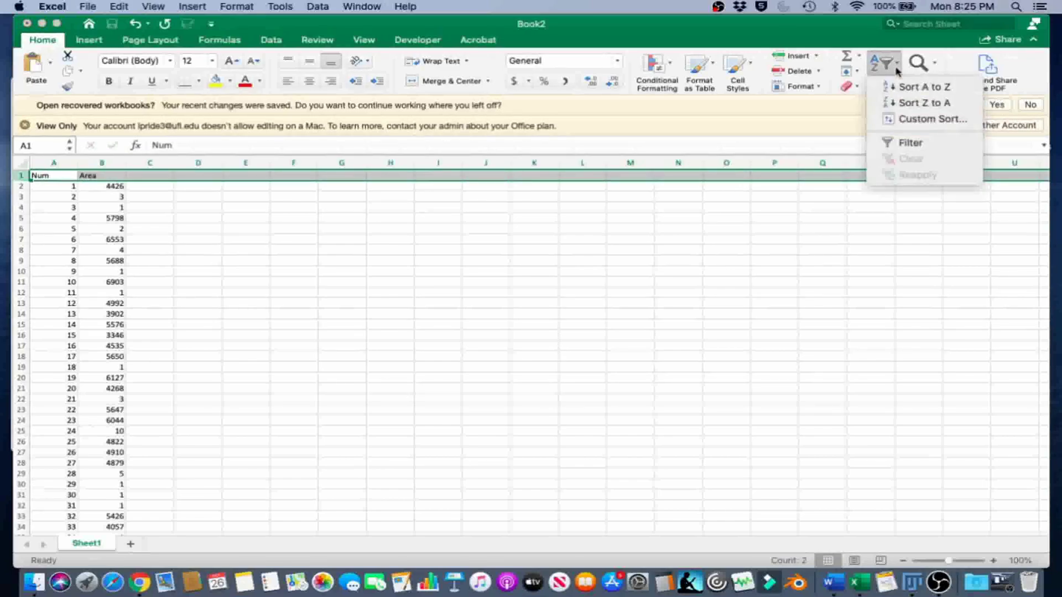
click(906, 145)
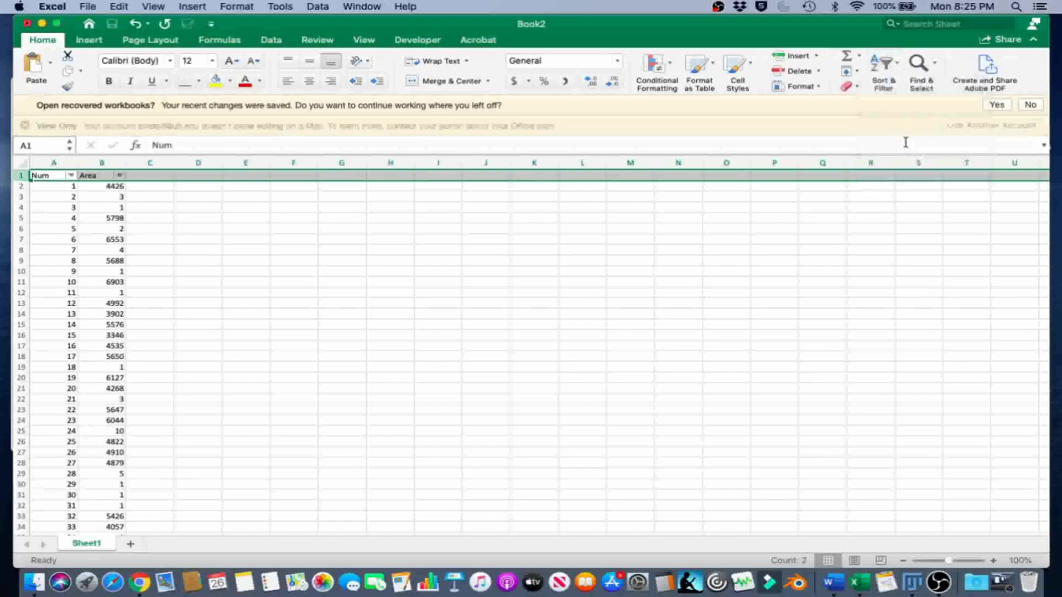
click(119, 176)
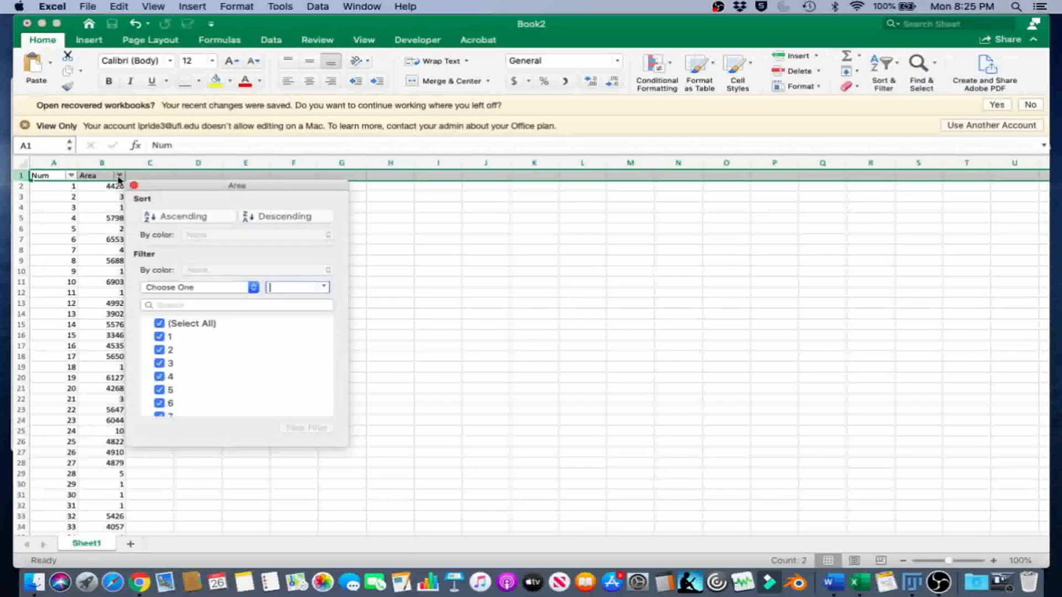
click(182, 218)
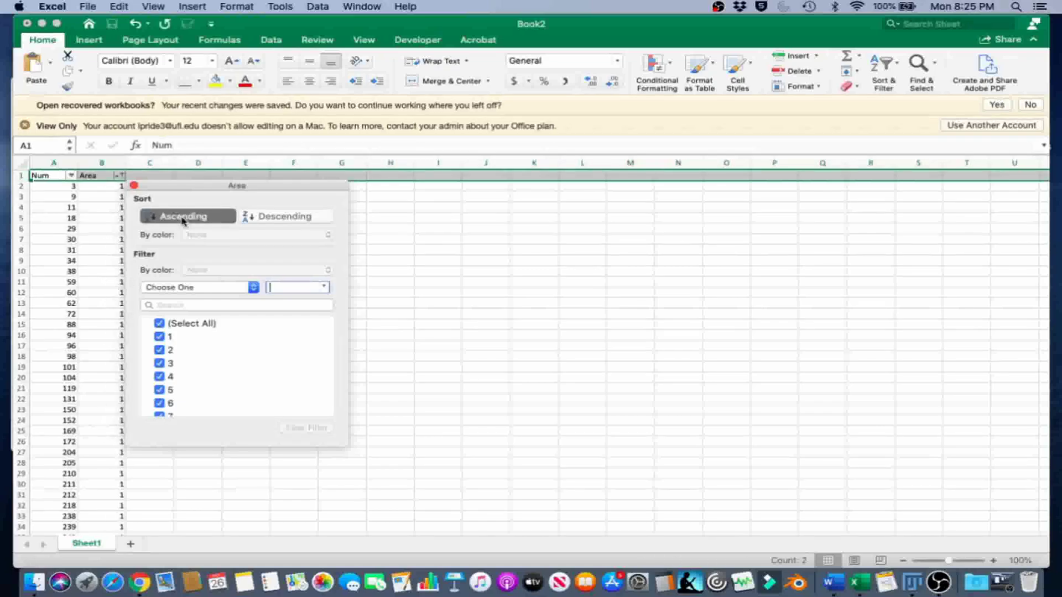
click(134, 186)
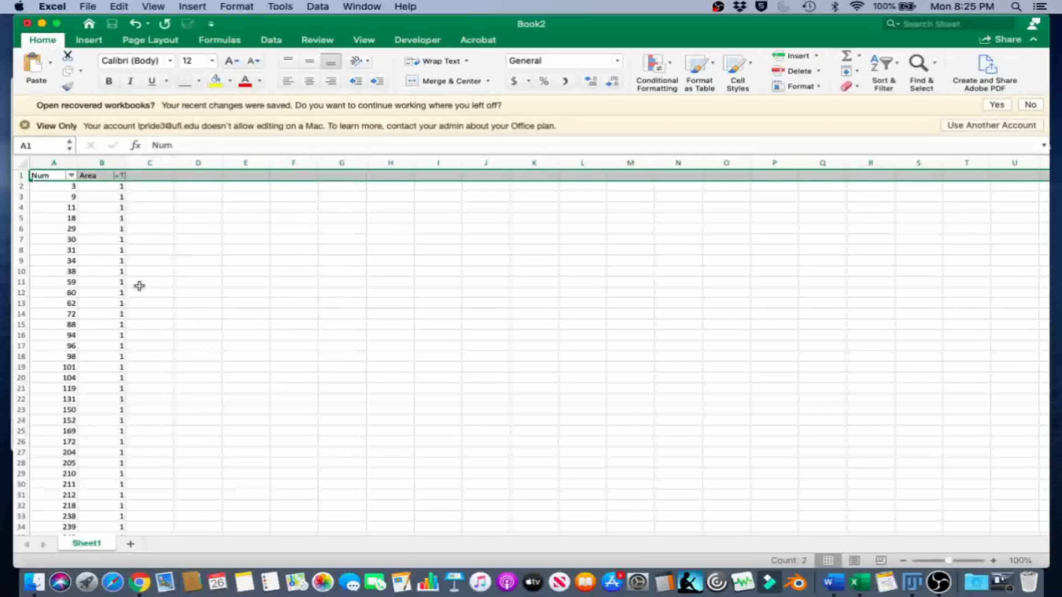
scroll(139, 286, down, 6)
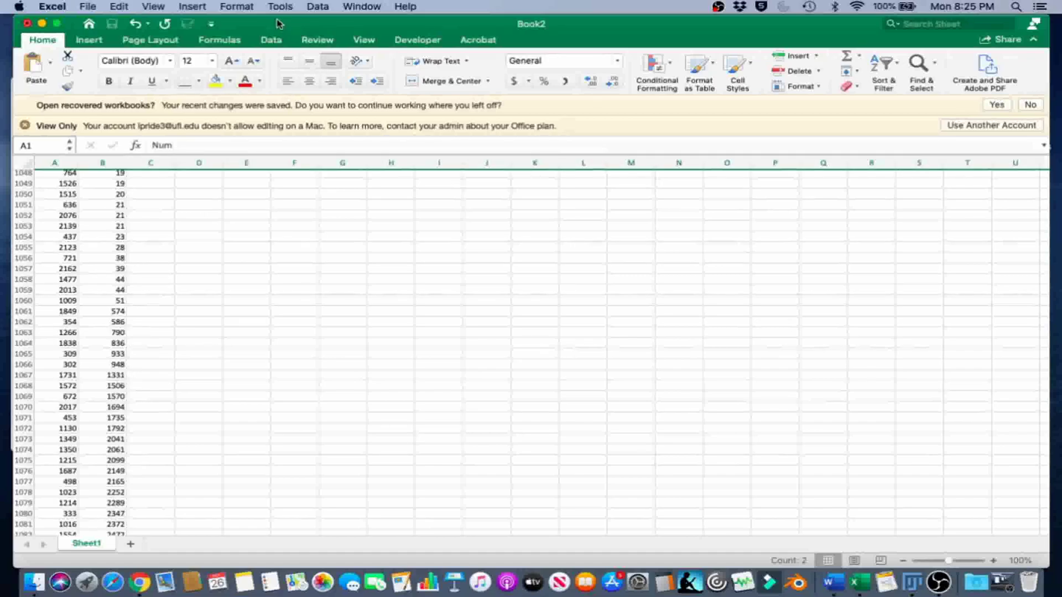
drag(277, 23, 724, 35)
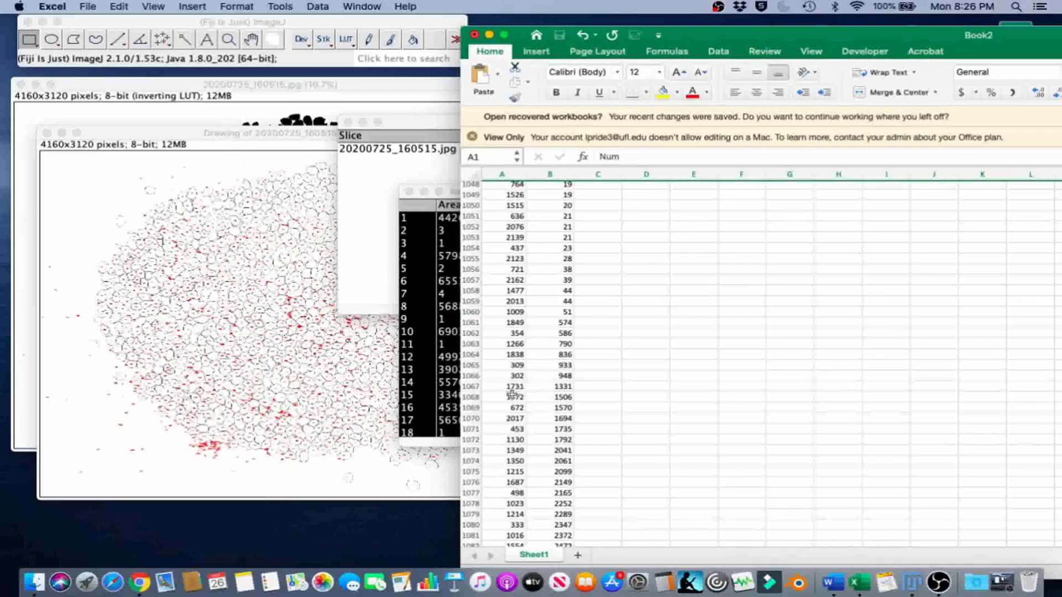
Step: Zoom the numbered outline drawing to 100% and switch to the Hand tool
click(193, 132)
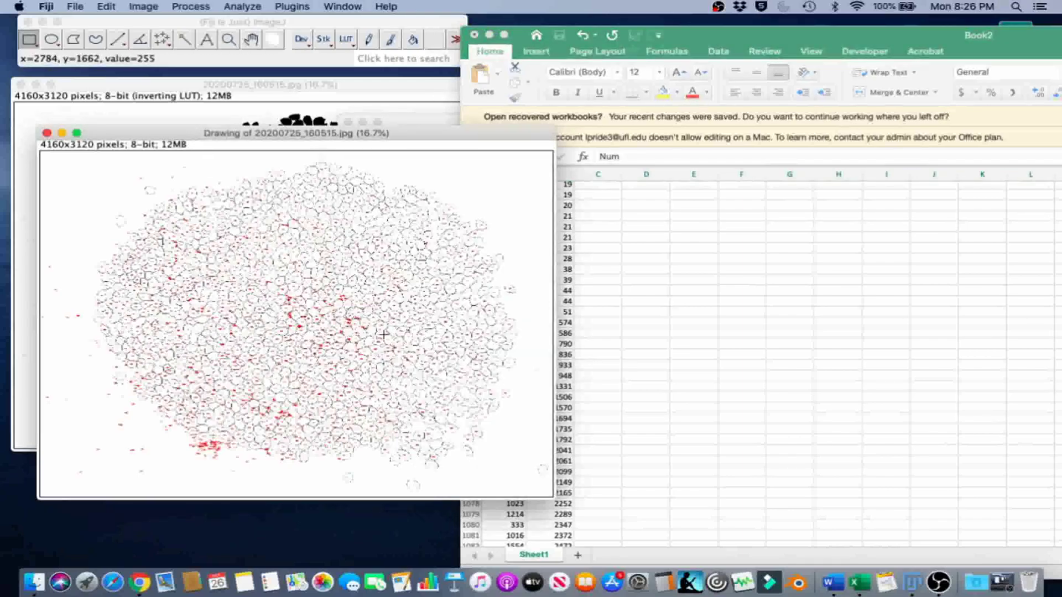
scroll(383, 334, up, 4)
scroll(383, 335, up, 1)
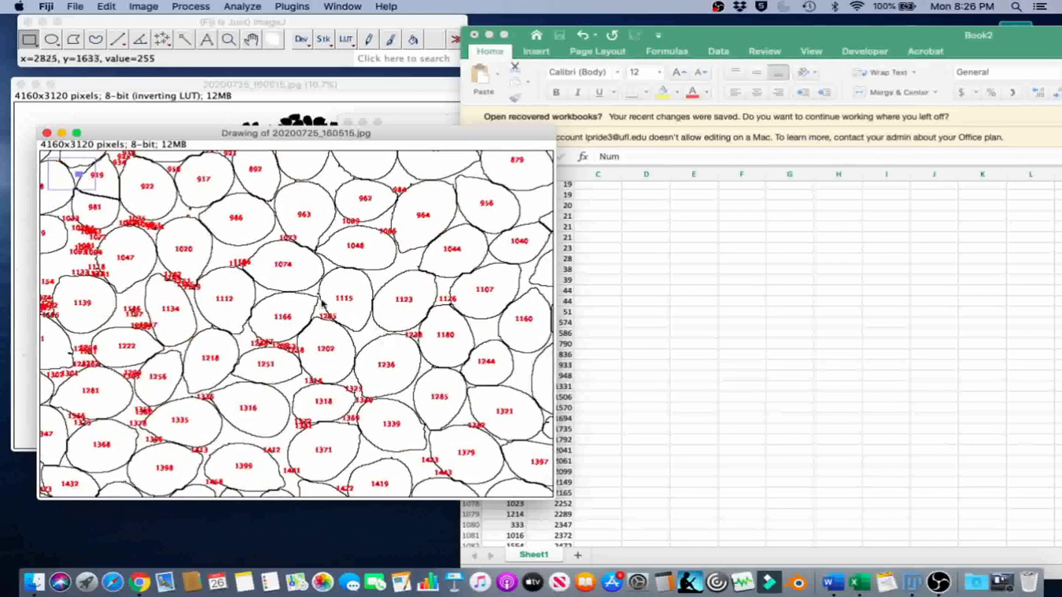
click(250, 42)
click(255, 44)
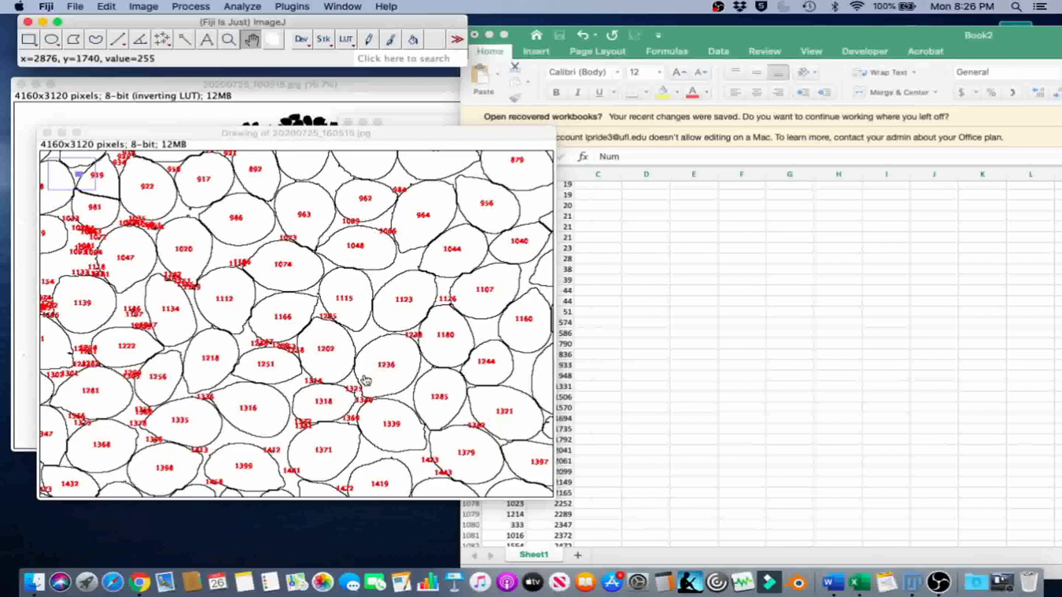
click(675, 273)
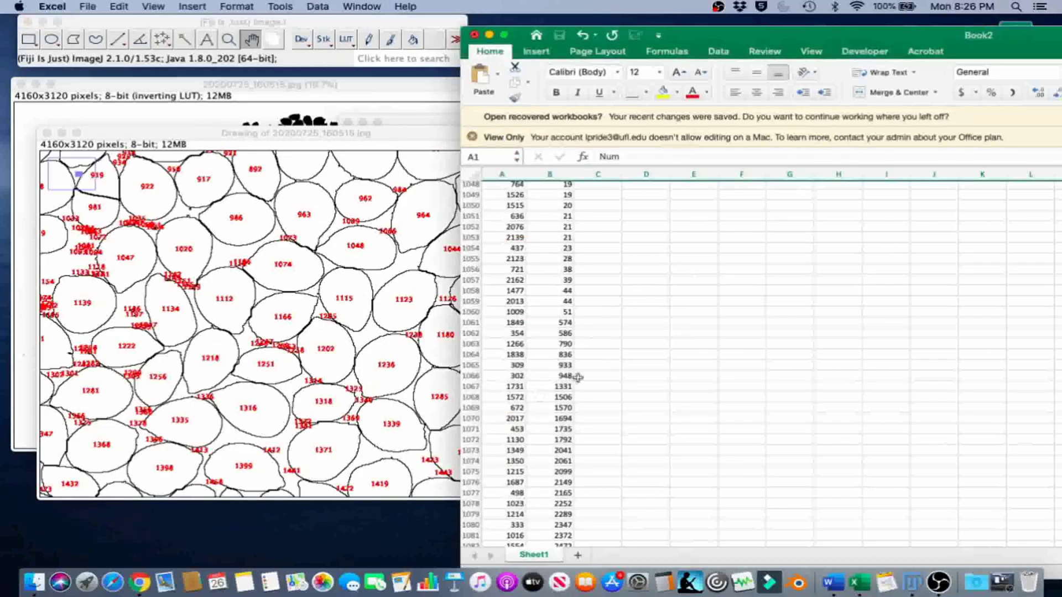
click(285, 132)
Step: Pan across the outlines inspecting particles, then return to Excel at particle 1731 (area 1331)
mouse_move(340, 398)
mouse_down()
mouse_move(303, 204)
mouse_move(388, 213)
mouse_up()
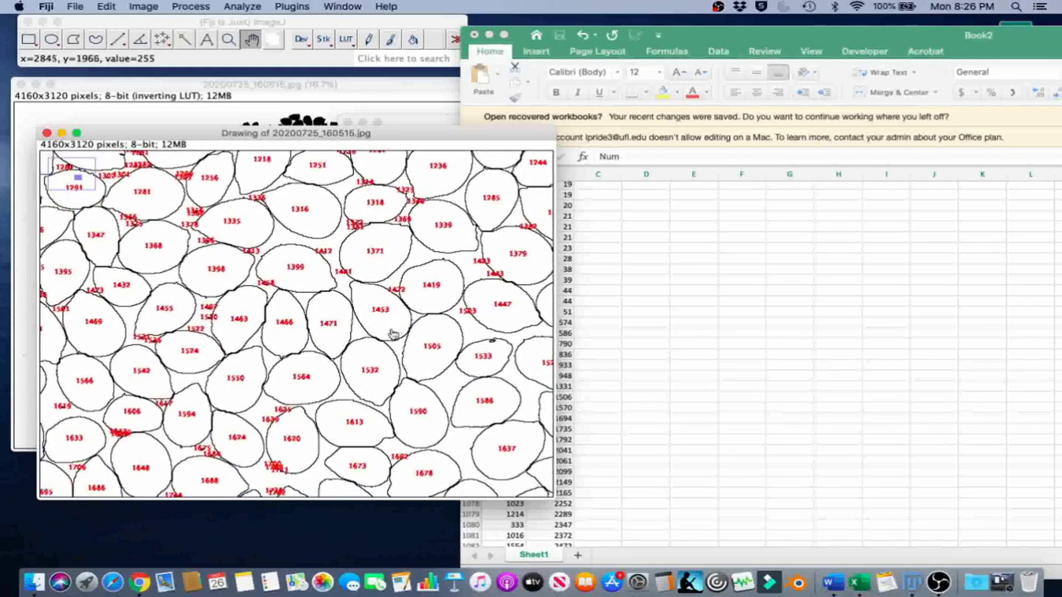
scroll(388, 336, down, 5)
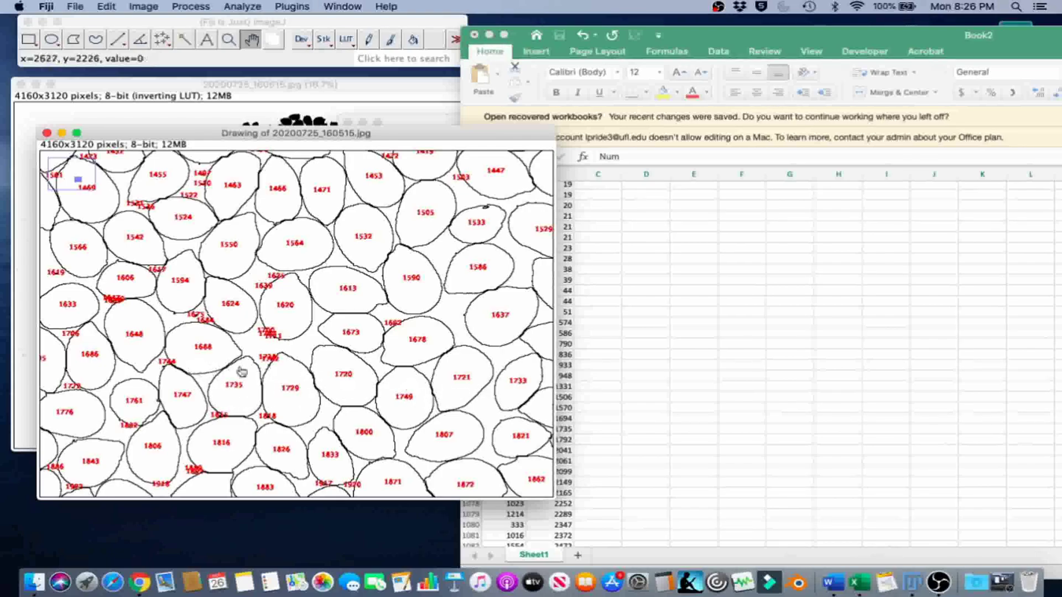
drag(391, 372, 178, 366)
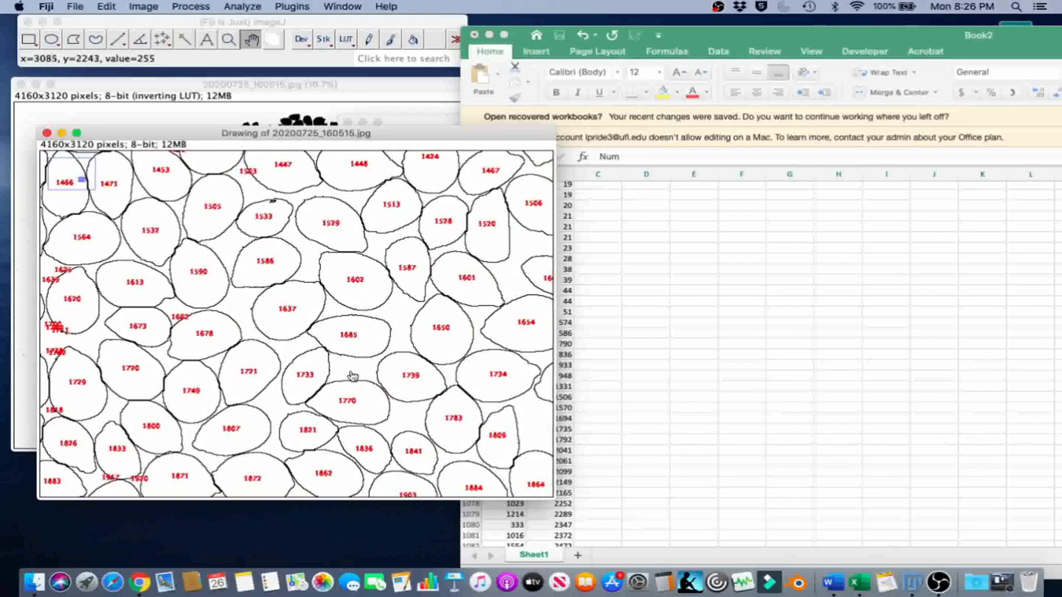
drag(352, 376, 166, 378)
mouse_move(351, 380)
mouse_down()
mouse_move(207, 367)
mouse_move(136, 382)
mouse_move(201, 378)
mouse_up()
mouse_move(108, 382)
mouse_down()
mouse_move(313, 385)
mouse_move(222, 388)
mouse_move(285, 388)
mouse_up()
drag(47, 389, 268, 404)
mouse_move(149, 411)
mouse_down()
mouse_move(357, 411)
mouse_move(325, 407)
mouse_up()
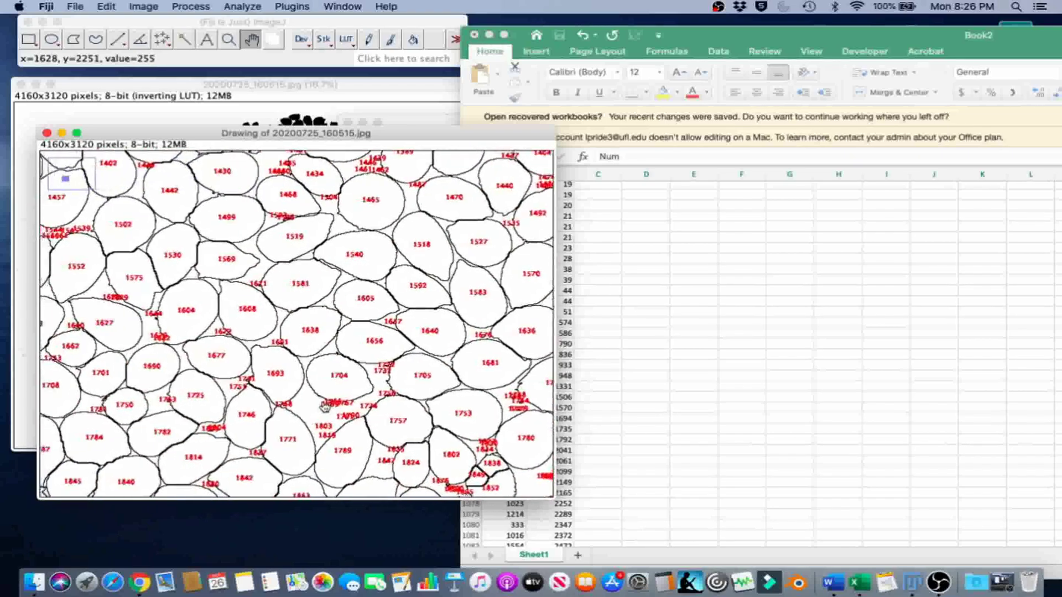
drag(149, 411, 276, 411)
drag(188, 397, 305, 395)
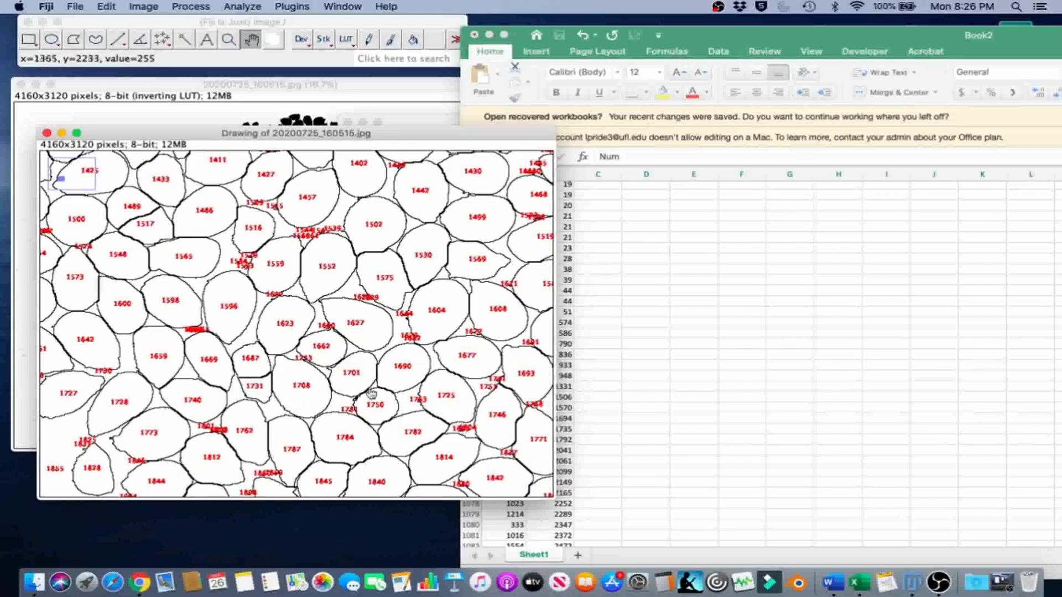
click(602, 406)
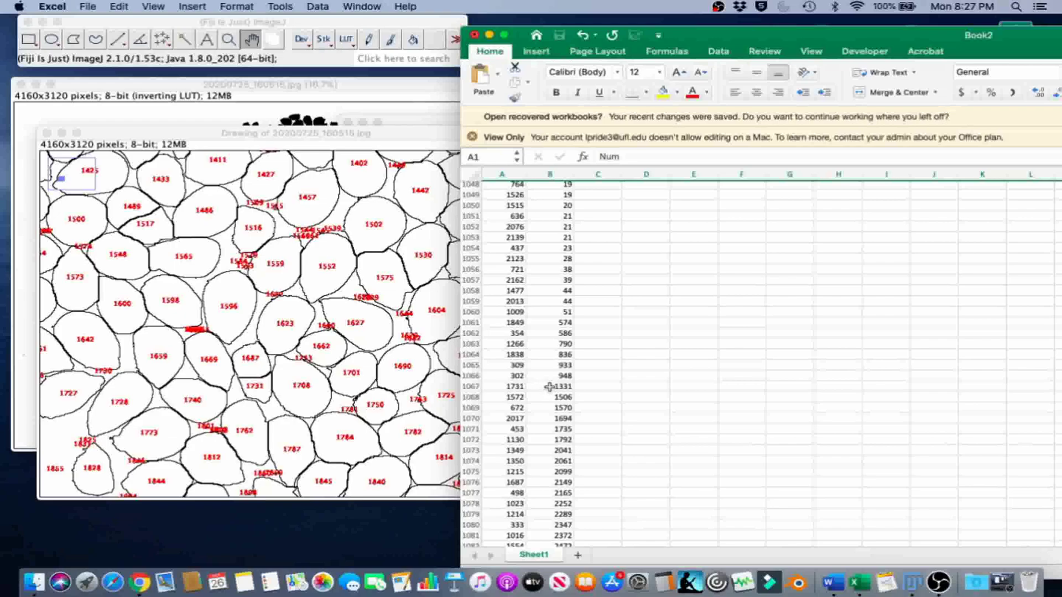
Step: Note the 1331 minimum area, then close the old drawing, slice list and results without saving
click(541, 387)
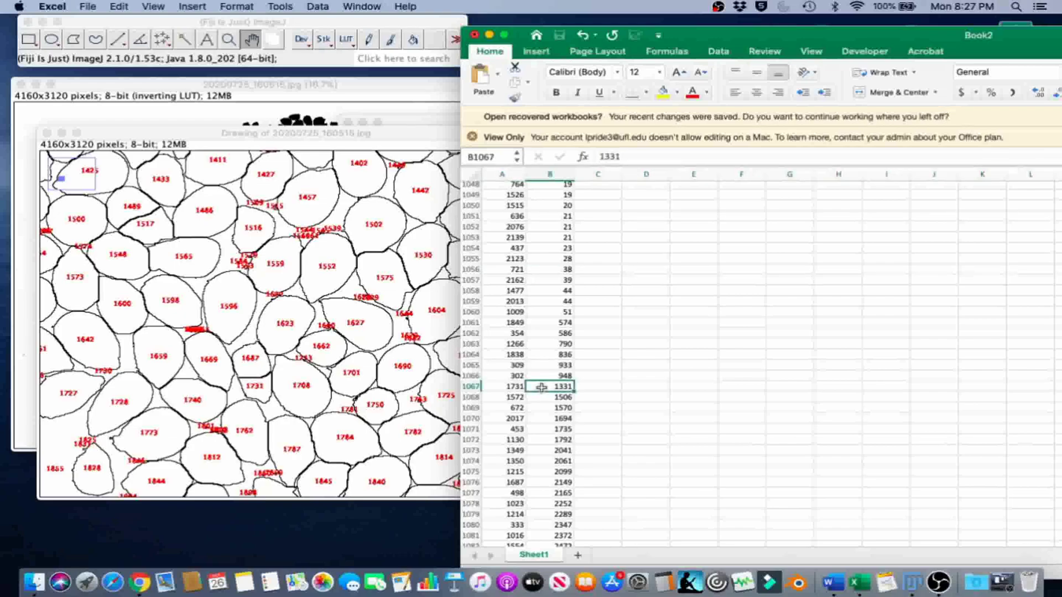
click(347, 299)
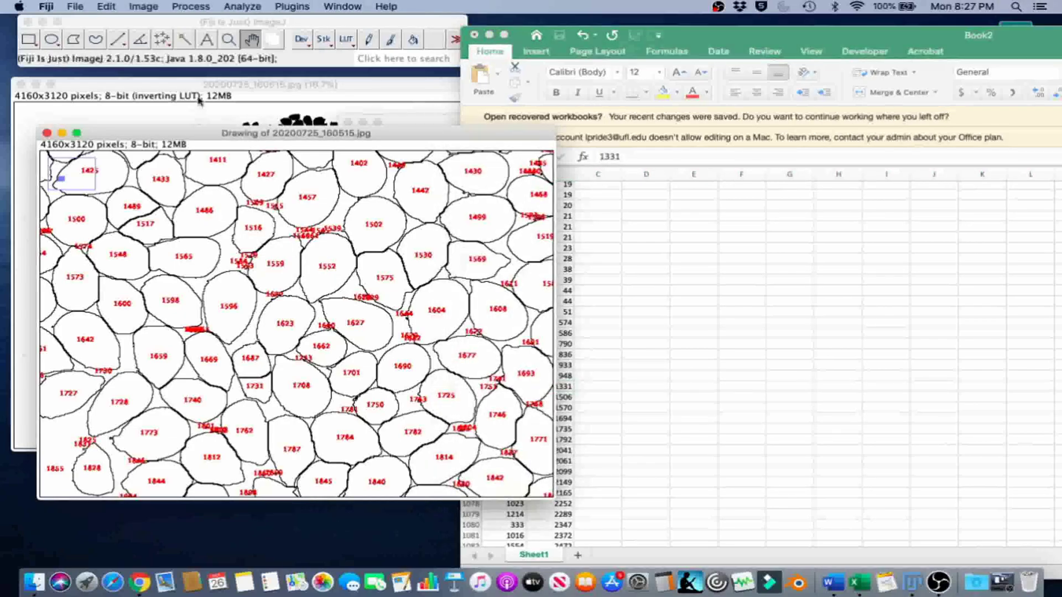
click(47, 134)
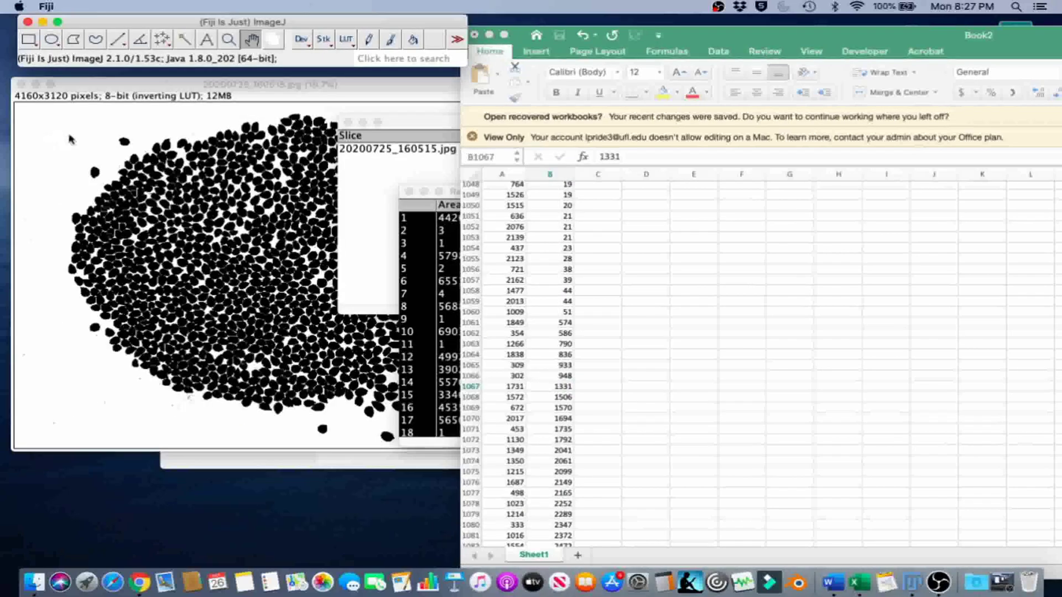
click(348, 123)
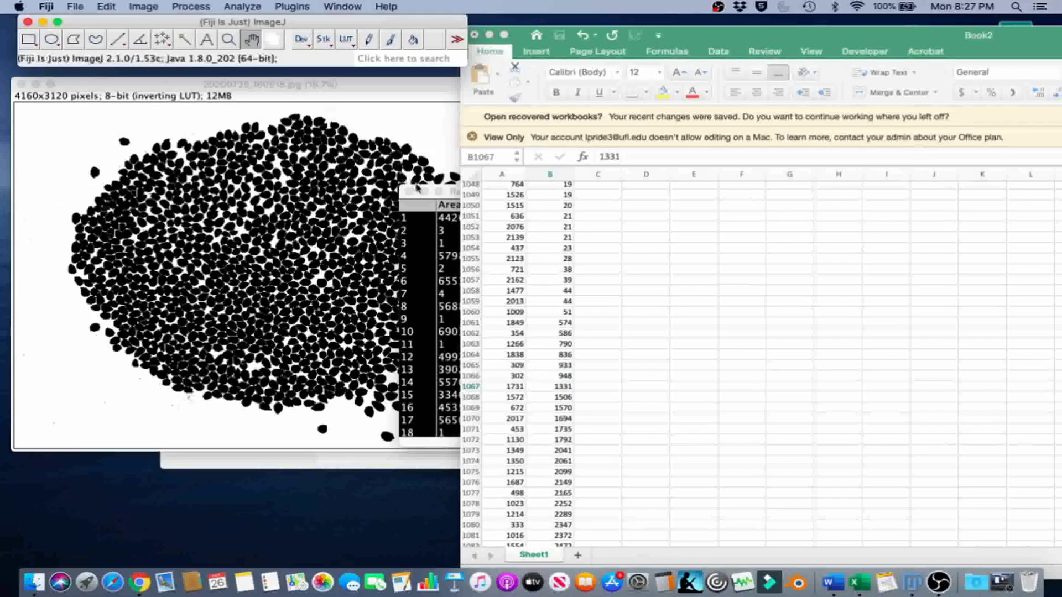
click(408, 192)
click(469, 198)
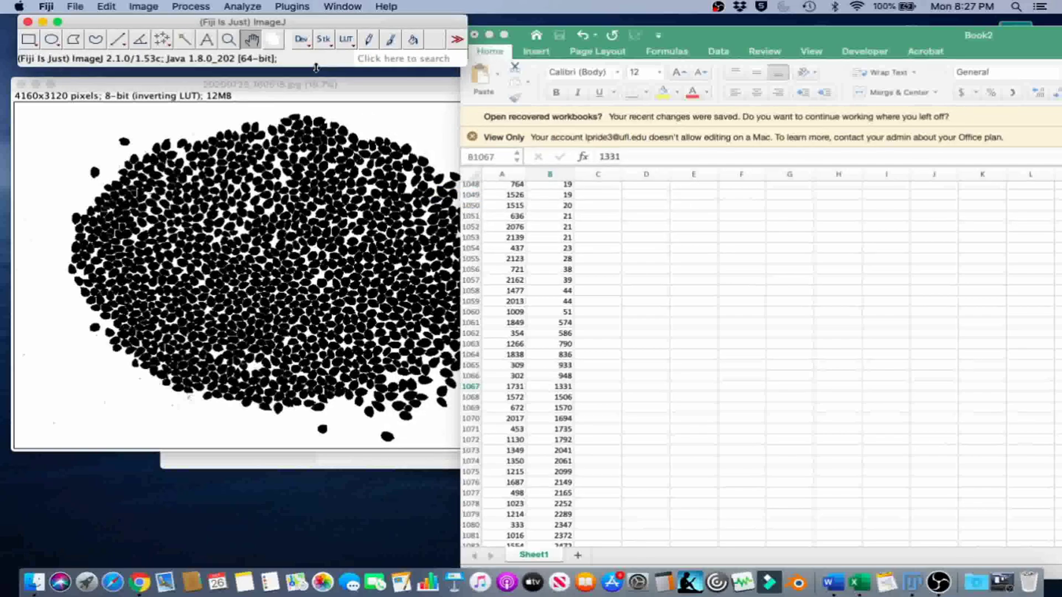
Step: Re-run Analyze Particles on the seed image with size 1331-Infinity
click(211, 91)
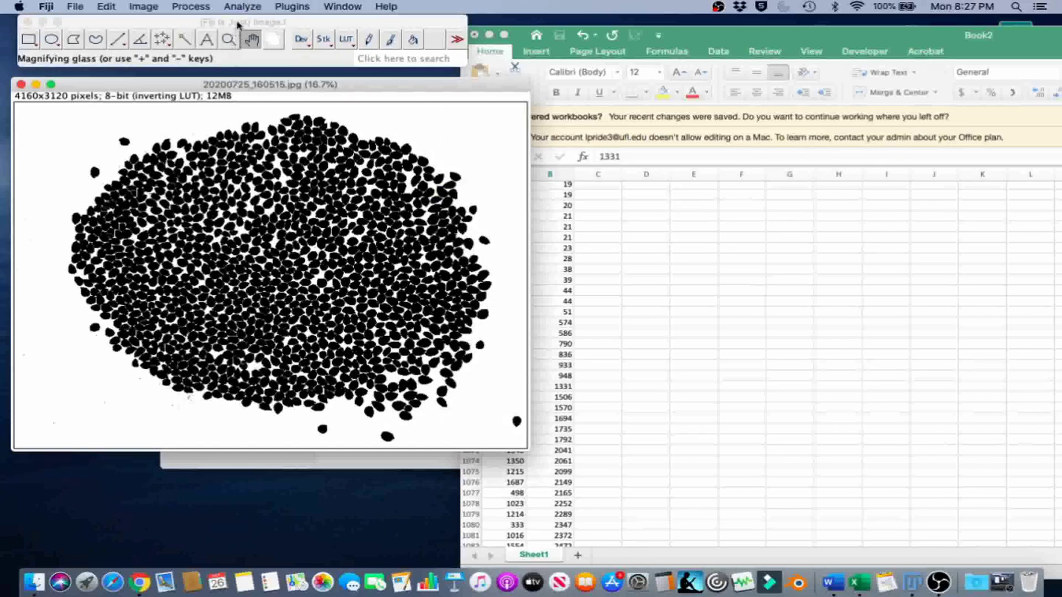
click(241, 6)
click(246, 36)
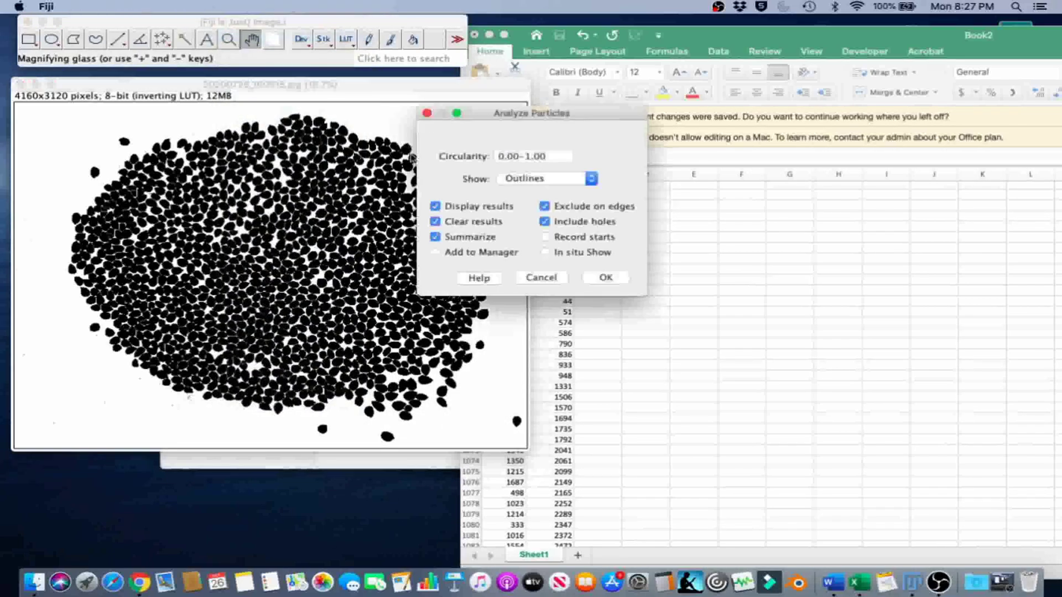
click(505, 138)
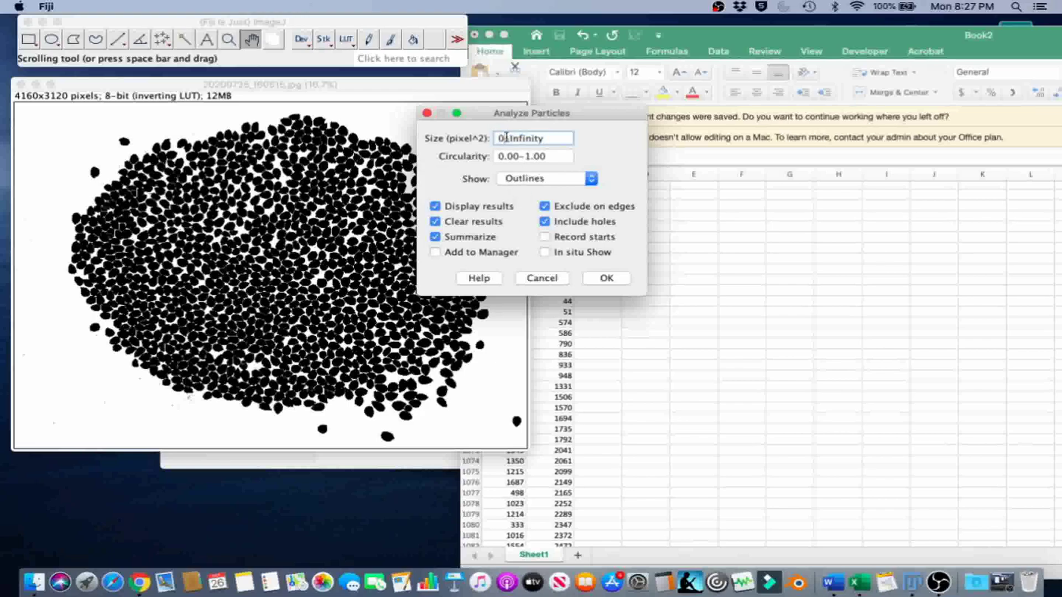
key(BackSpace)
text(1331)
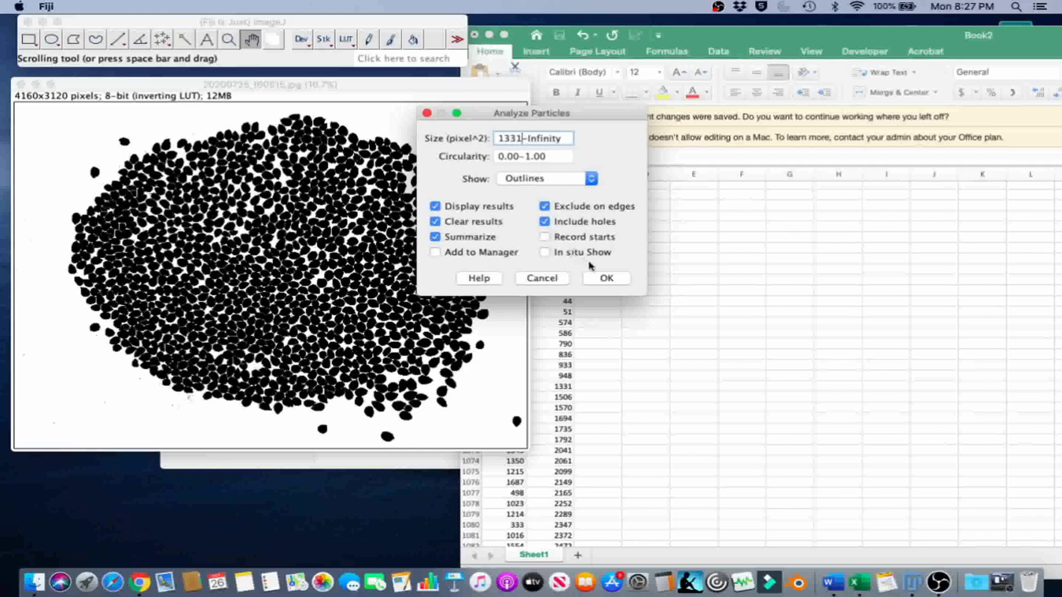
click(597, 283)
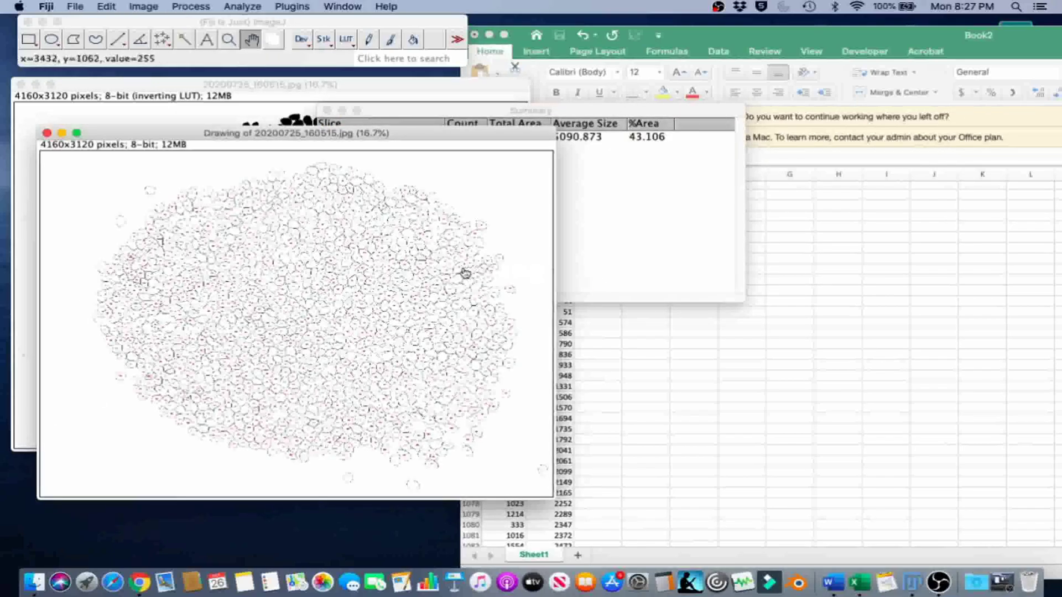
Step: Bring the Summary table forward to read the 1099 seed count for 20200725_160515.jpg
click(598, 297)
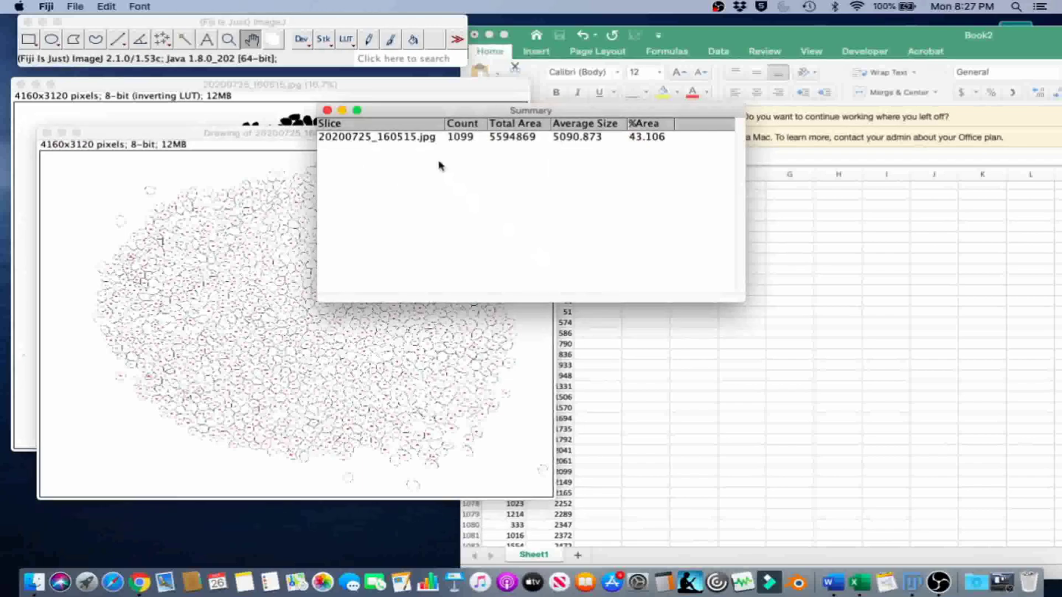